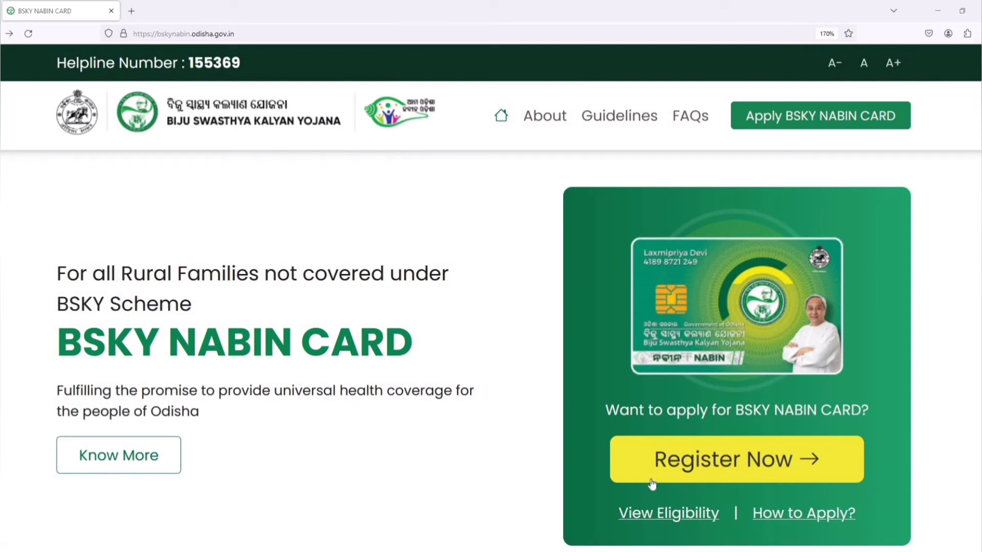
# Start the BSKY NABIN card registration and scroll down to the Declarations section.
pyautogui.click(739, 464)
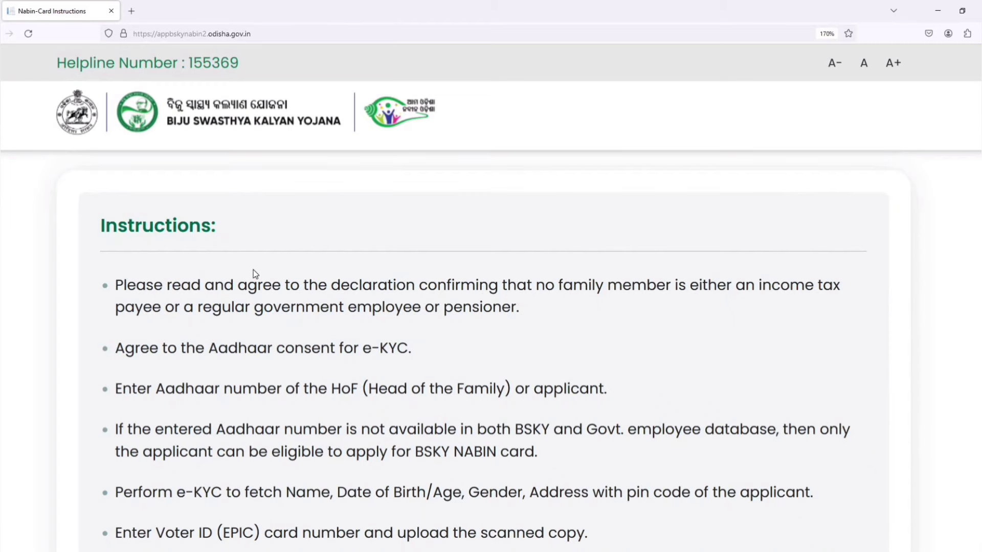
pyautogui.scroll(-7, 256, 274)
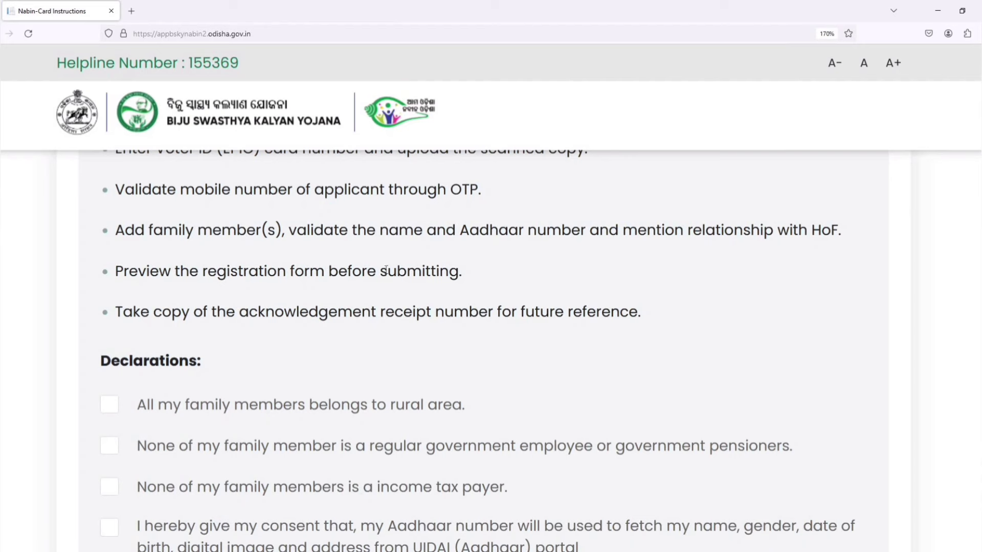
pyautogui.scroll(-2, 386, 294)
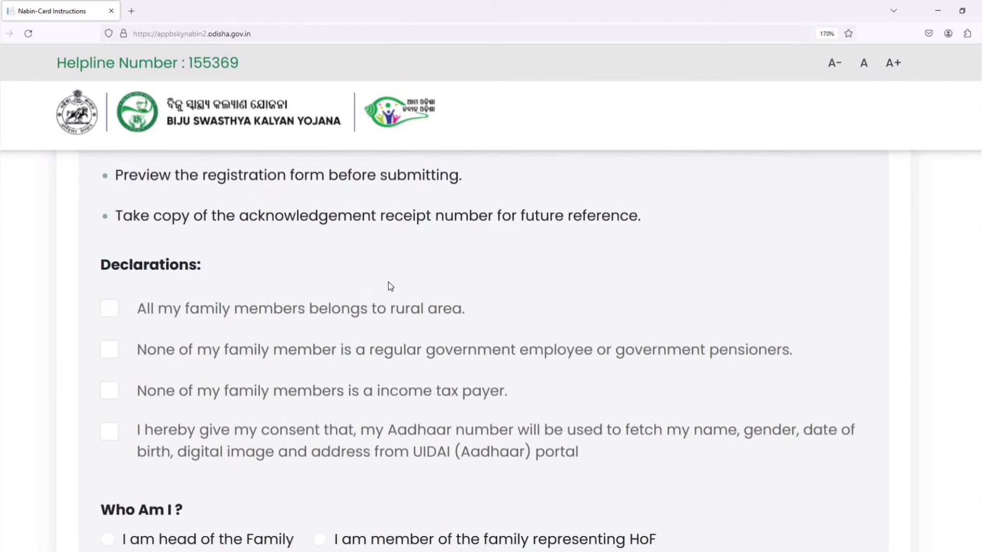
pyautogui.scroll(-2, 393, 271)
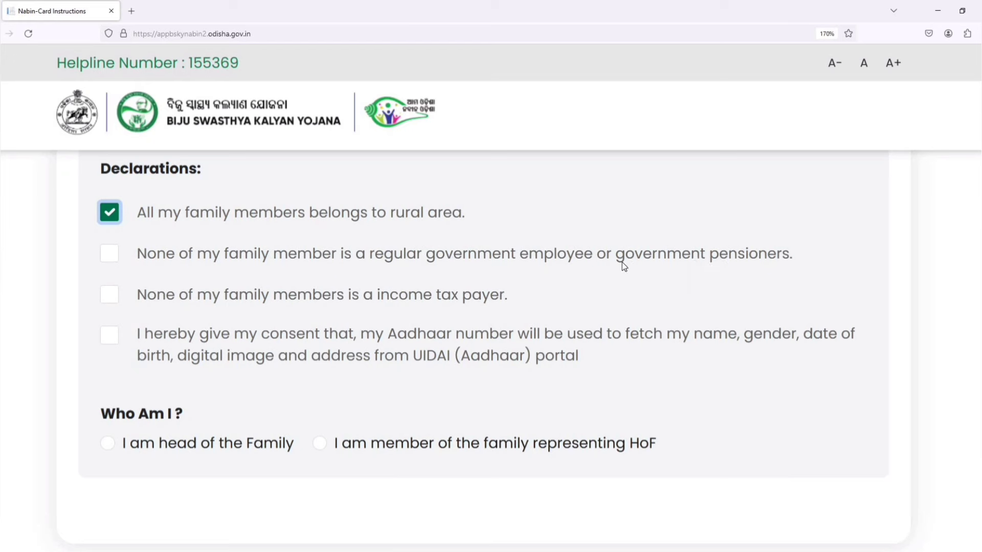
# Tick the no government employee, no income tax and Aadhaar consent declarations, then choose 'I am head of the Family'.
pyautogui.click(109, 256)
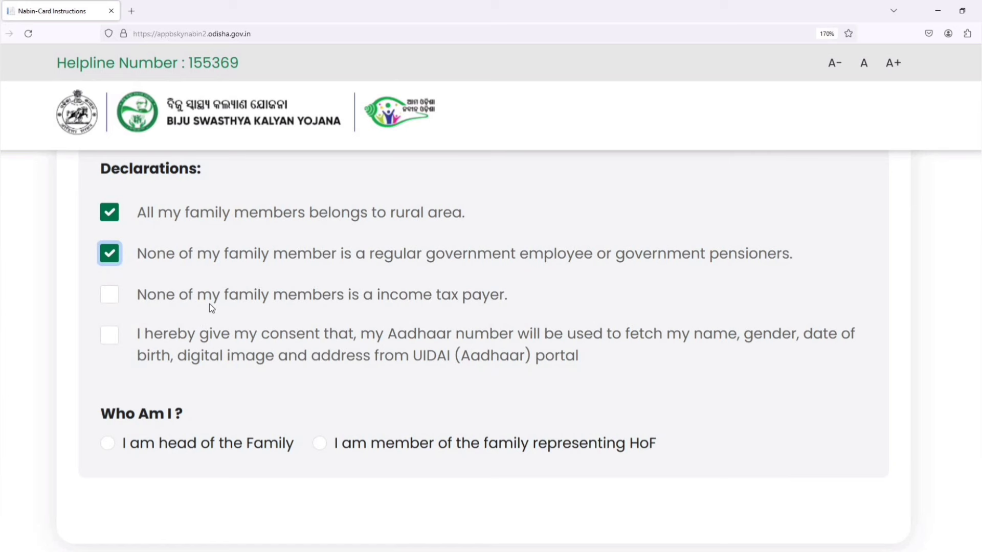
pyautogui.click(111, 296)
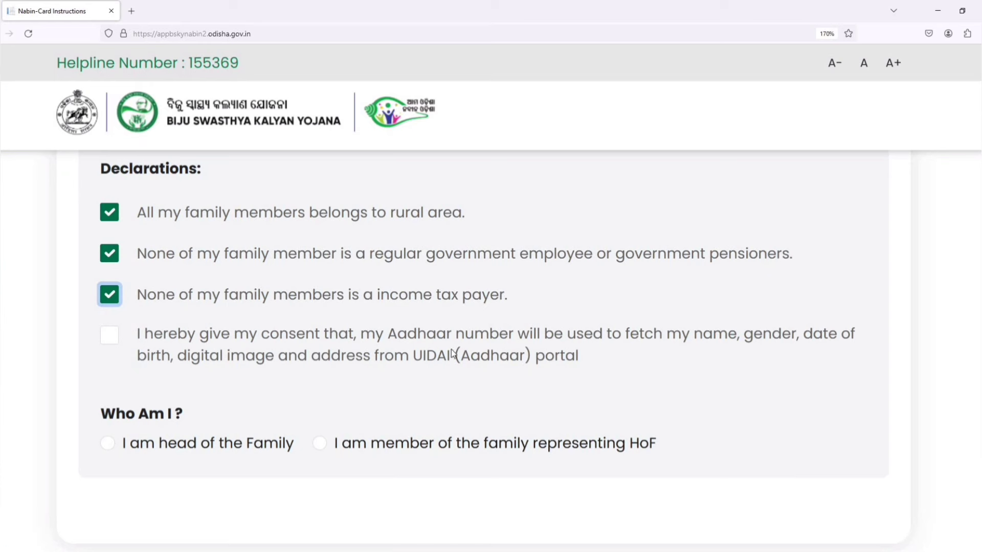
pyautogui.click(109, 337)
pyautogui.scroll(-2, 209, 335)
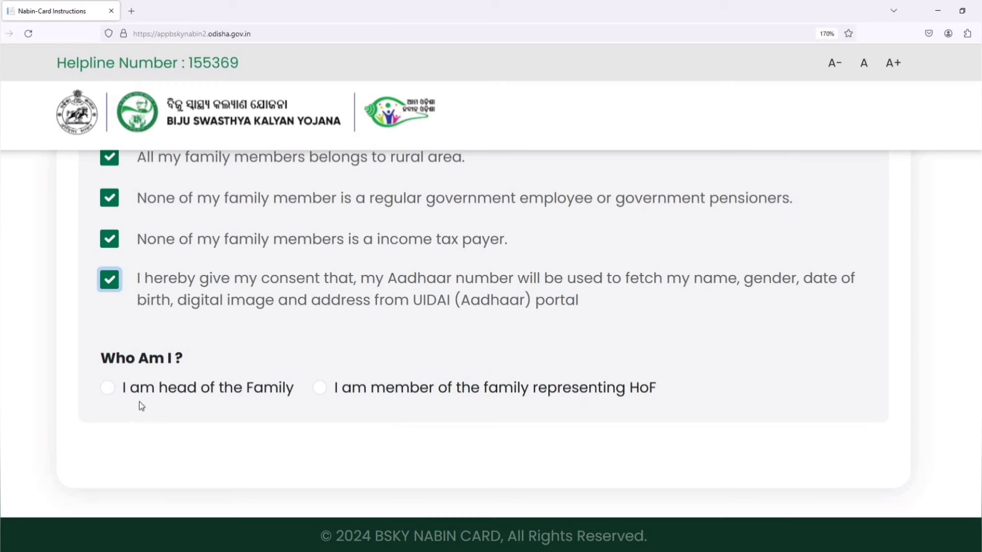
pyautogui.click(107, 389)
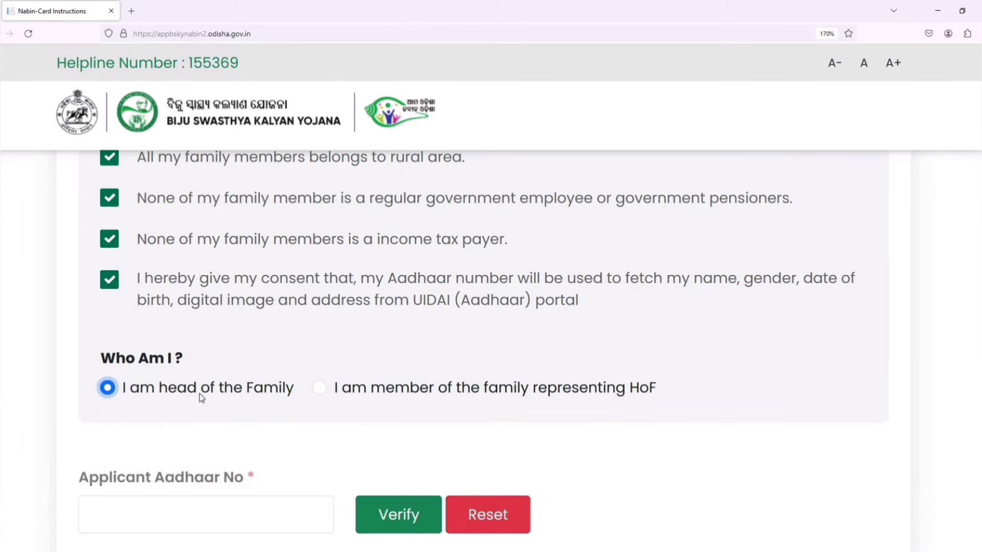
# Enter the applicant's Aadhaar number and verify its eligibility for the scheme.
pyautogui.scroll(-2, 199, 398)
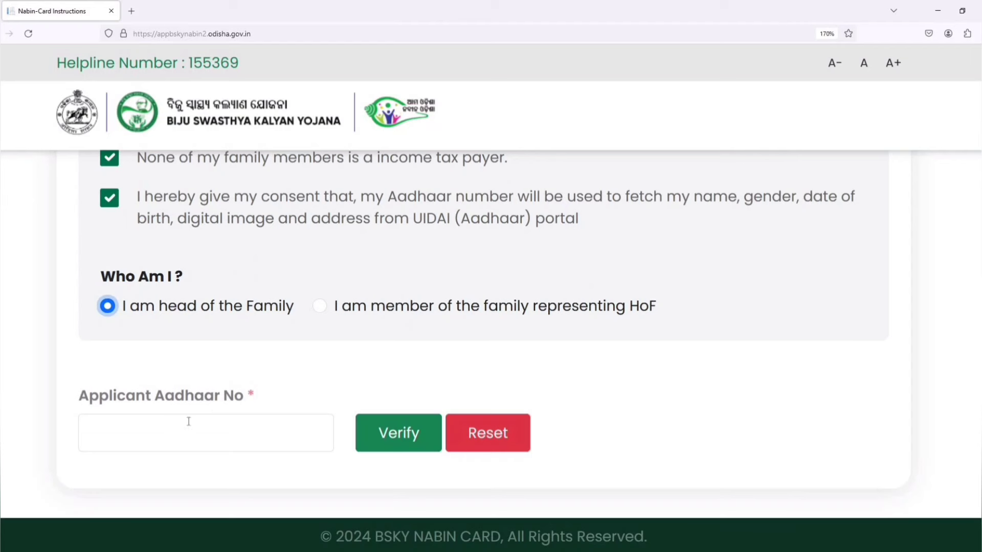
pyautogui.click(131, 435)
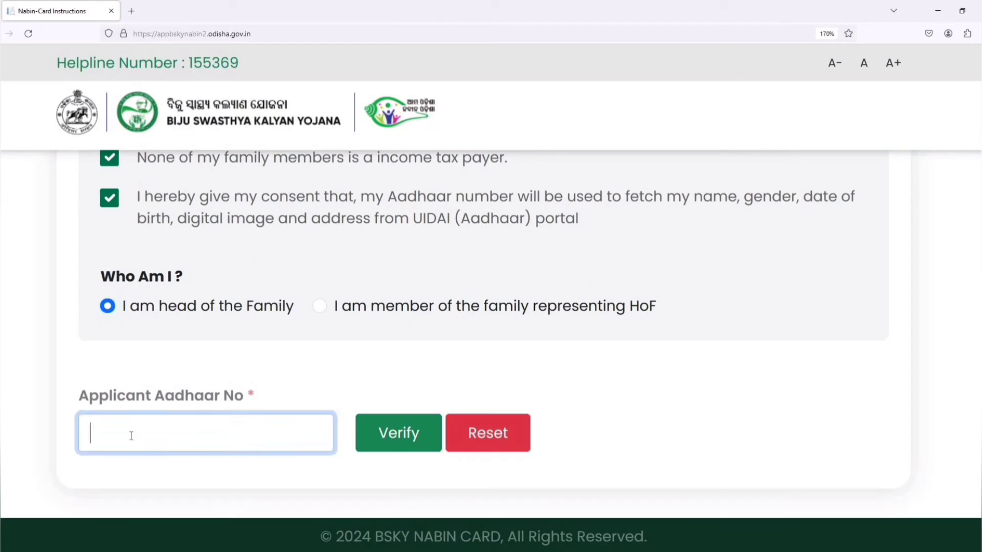
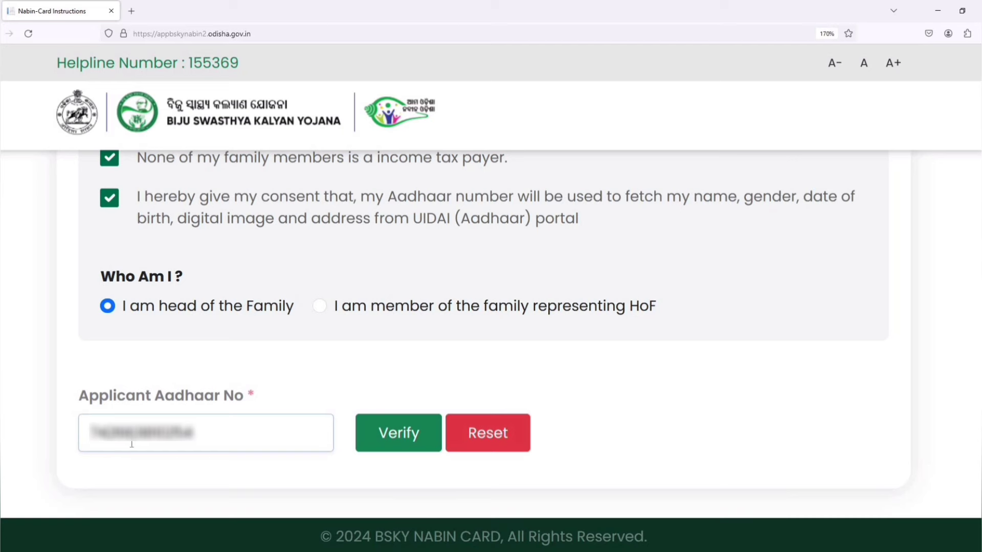
pyautogui.click(402, 438)
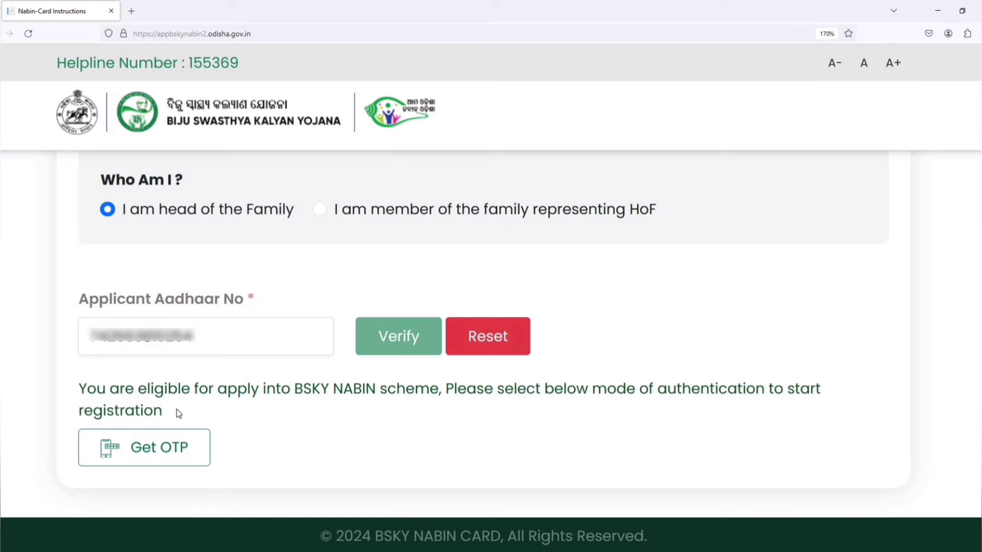
# Request a mobile OTP, enter the received code and validate it to continue.
pyautogui.click(153, 452)
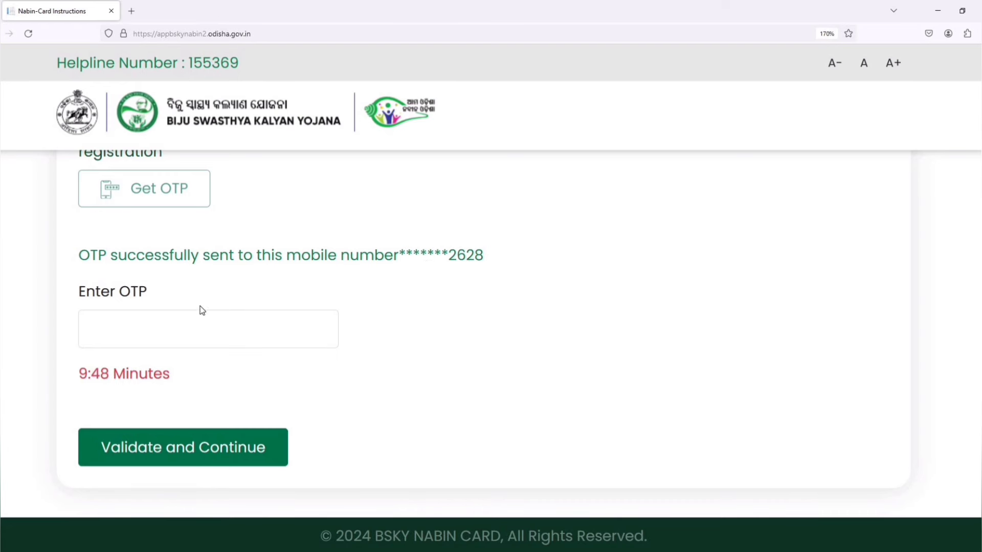
pyautogui.click(123, 335)
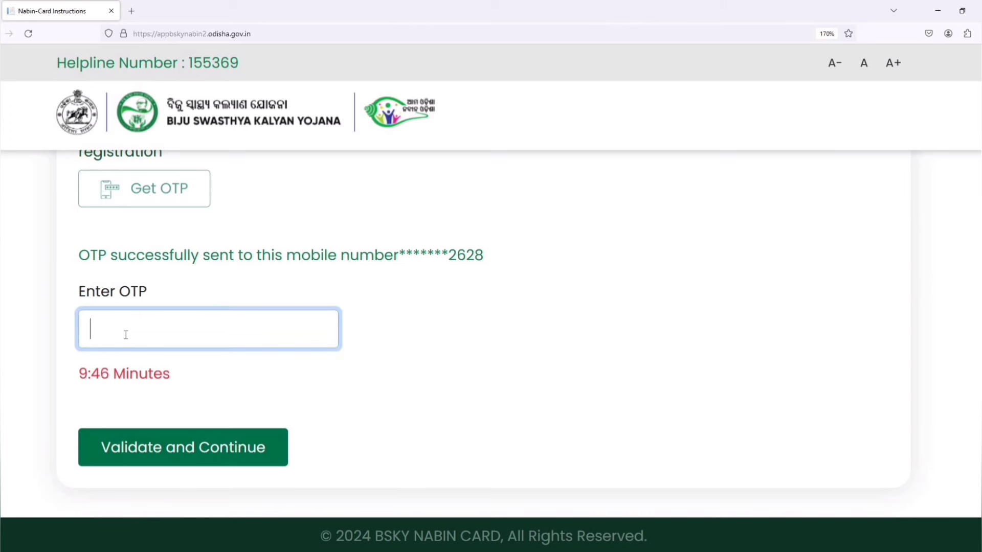
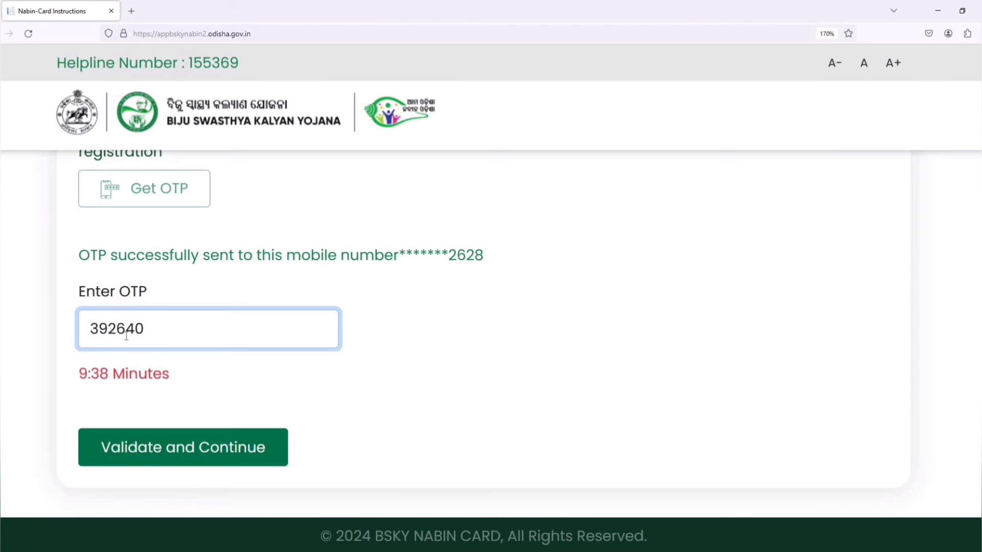
pyautogui.click(150, 463)
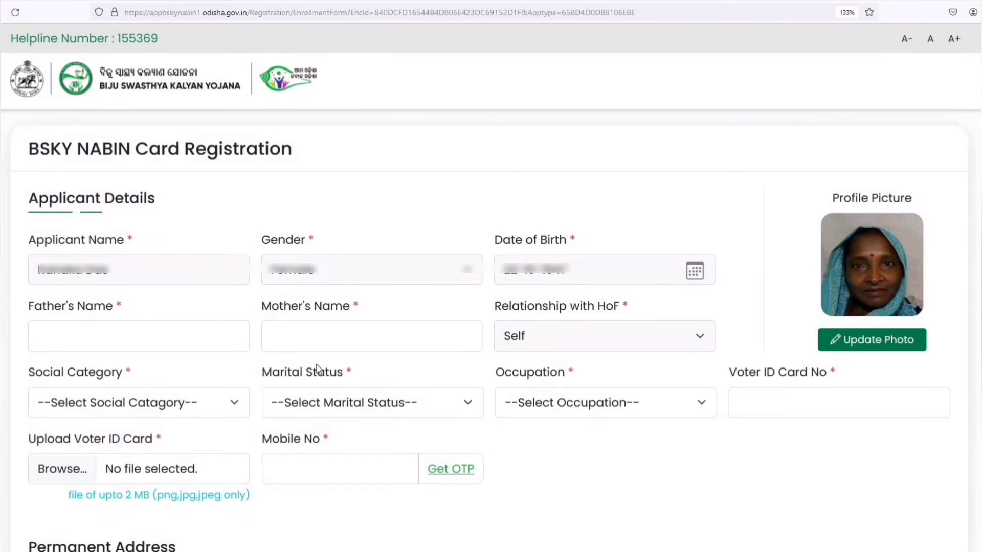
# Choose SEBC, Married and House Wife in the Social Category, Marital Status and Occupation dropdowns.
pyautogui.click(112, 336)
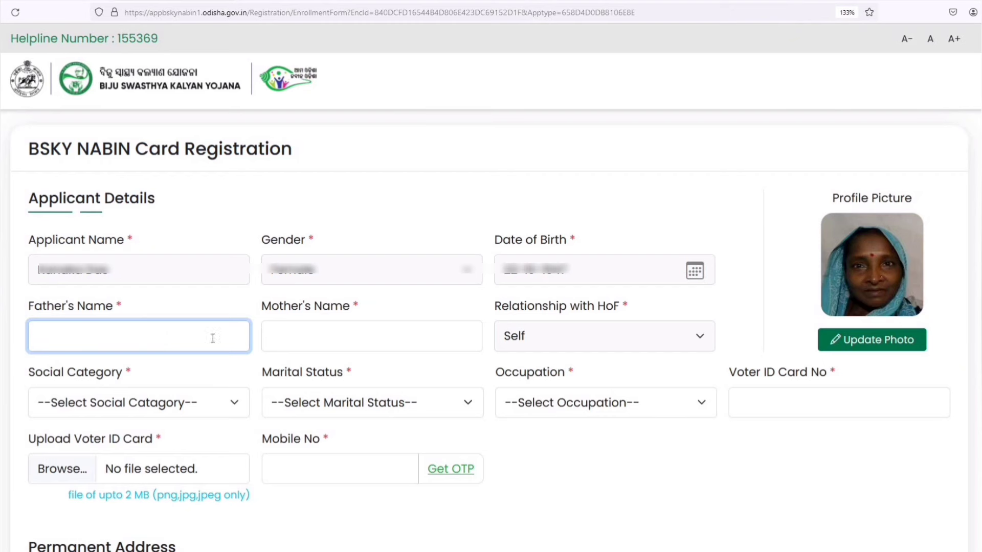
pyautogui.click(332, 343)
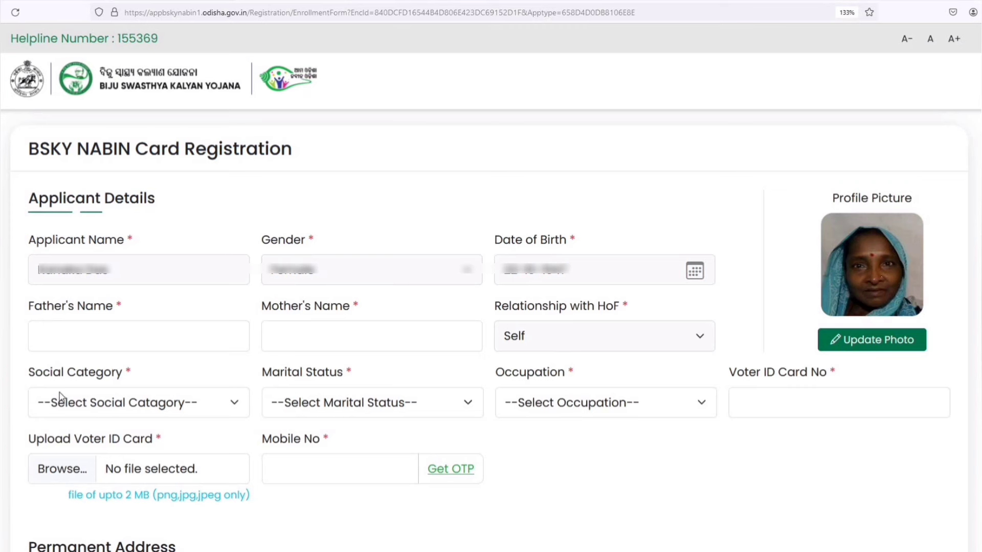
pyautogui.click(109, 404)
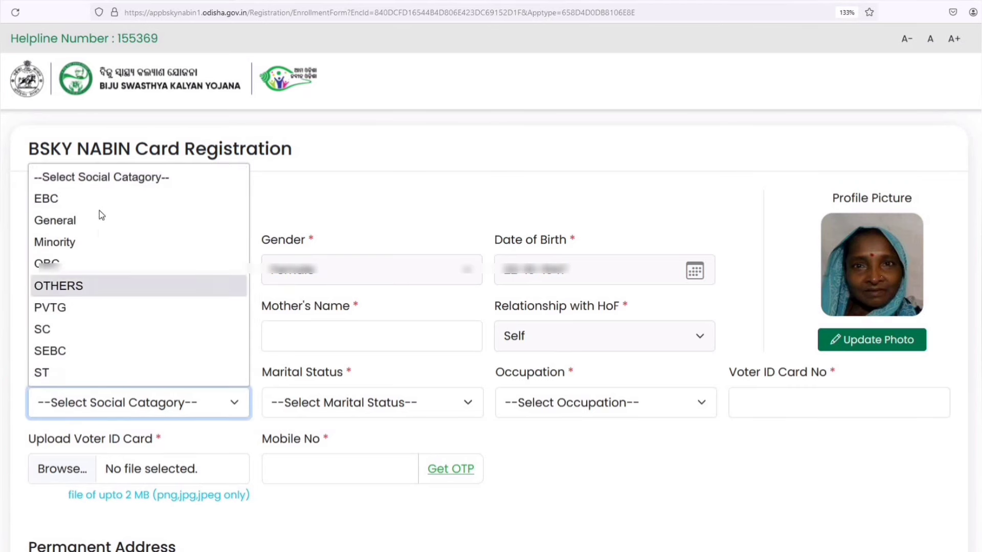
pyautogui.click(78, 353)
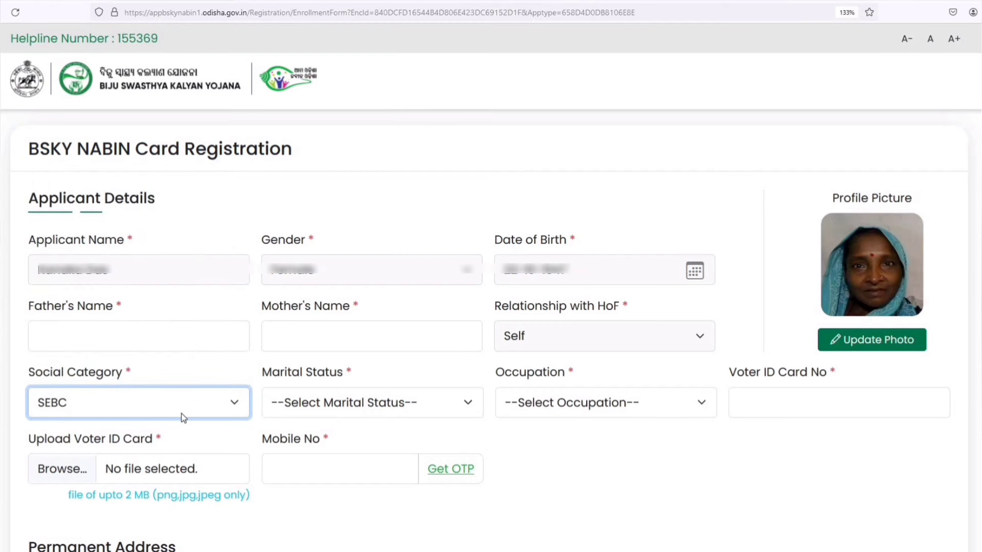
pyautogui.click(358, 405)
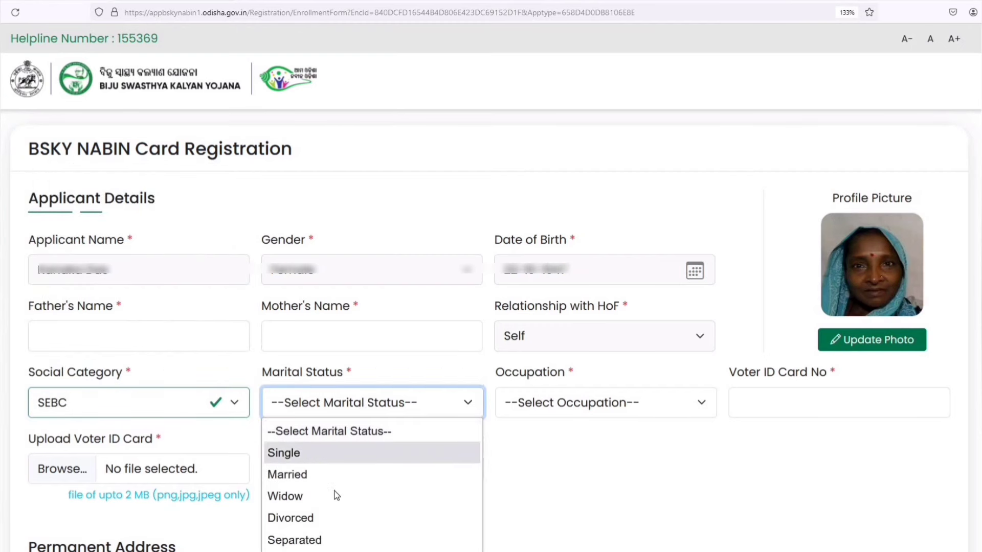
pyautogui.click(291, 476)
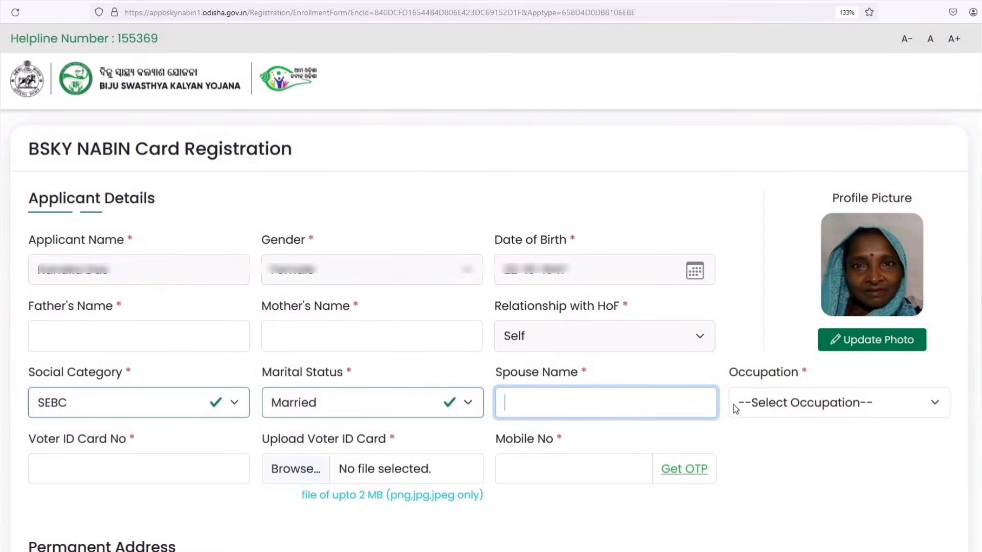
pyautogui.click(802, 405)
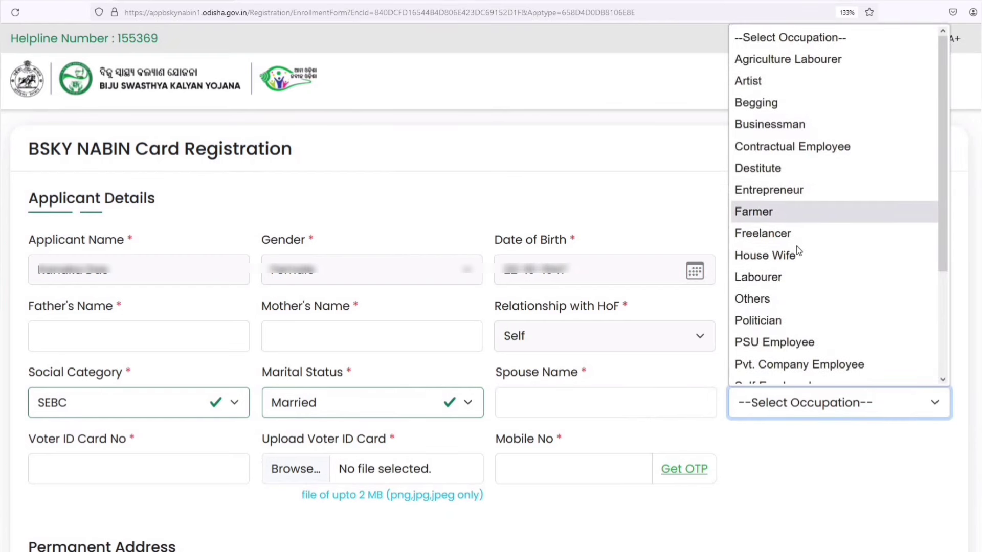
pyautogui.click(790, 257)
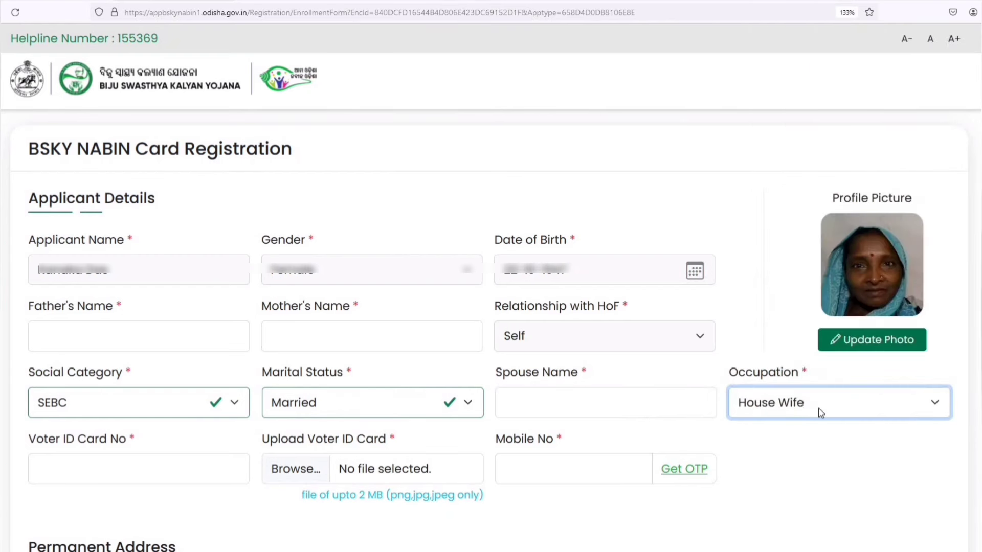
pyautogui.click(97, 475)
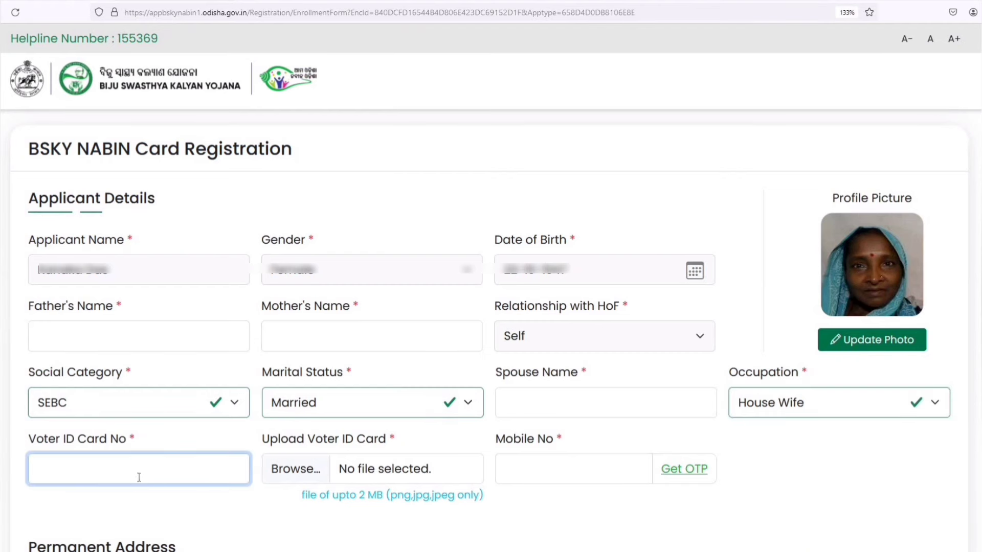
# Attach the VOTER CARD image as the applicant's voter ID card.
pyautogui.click(333, 449)
pyautogui.click(312, 469)
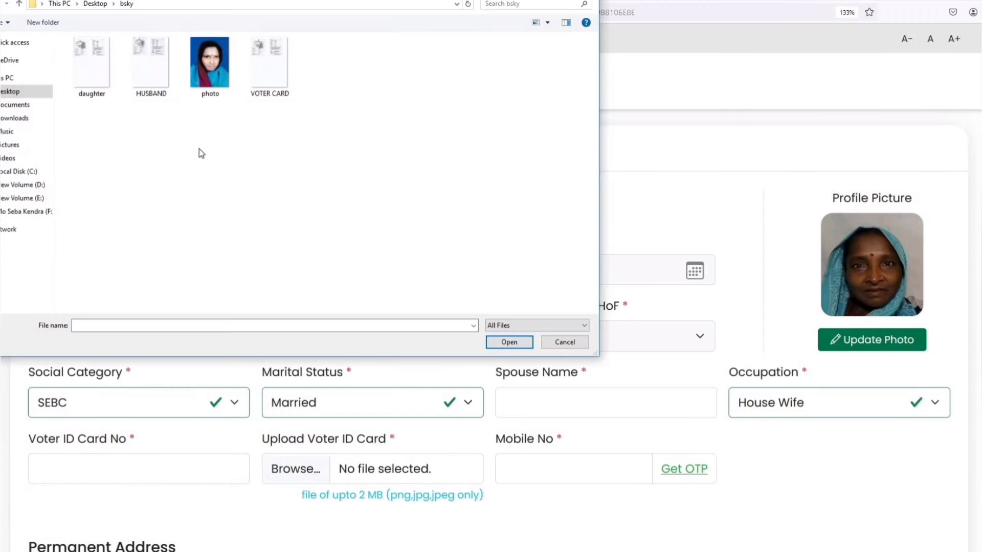
pyautogui.doubleClick(270, 68)
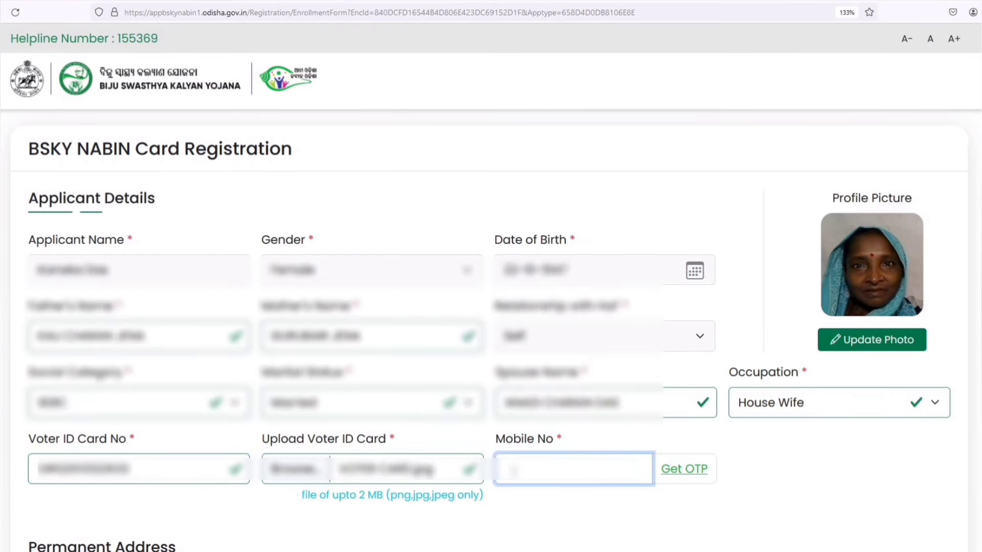
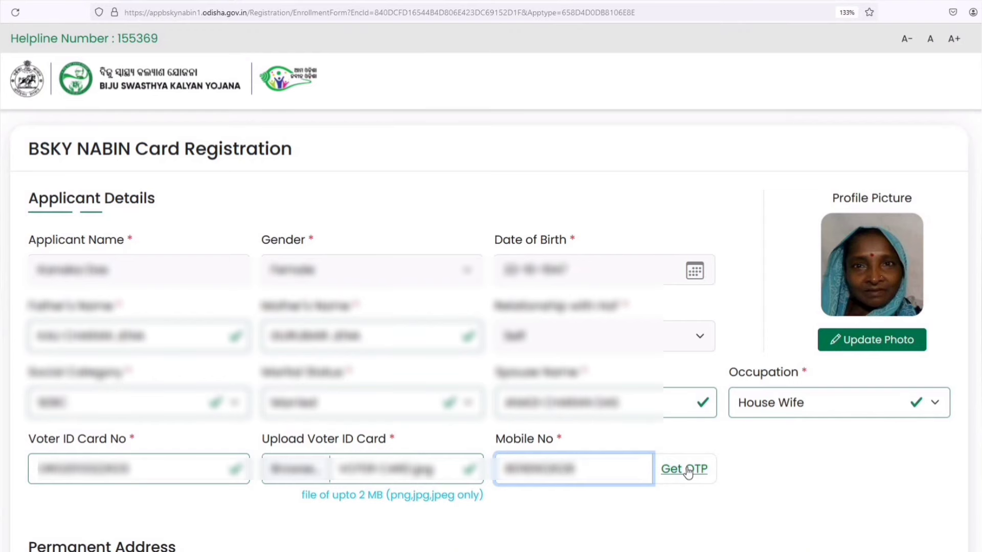
# Enter the applicant's mobile number and verify it with the received one-time code.
pyautogui.click(689, 470)
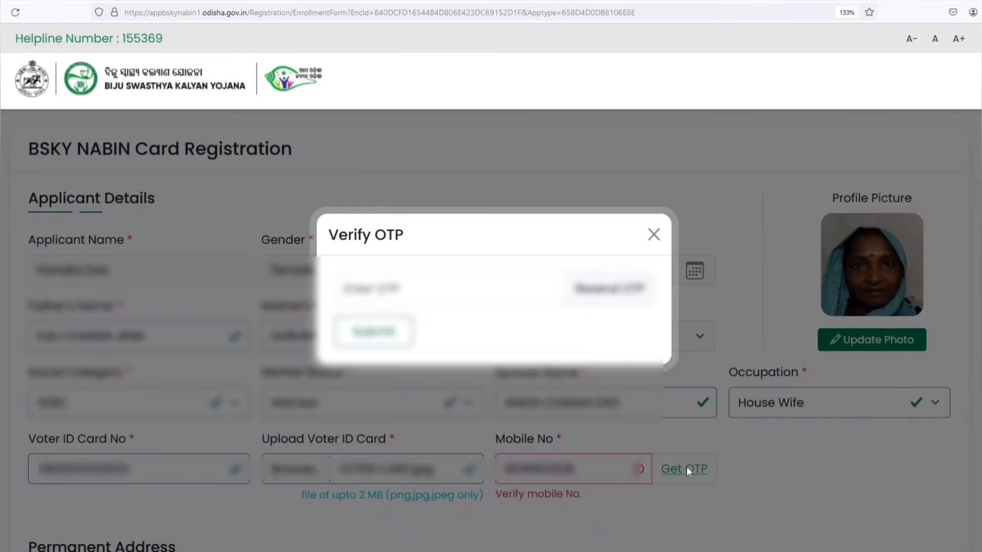
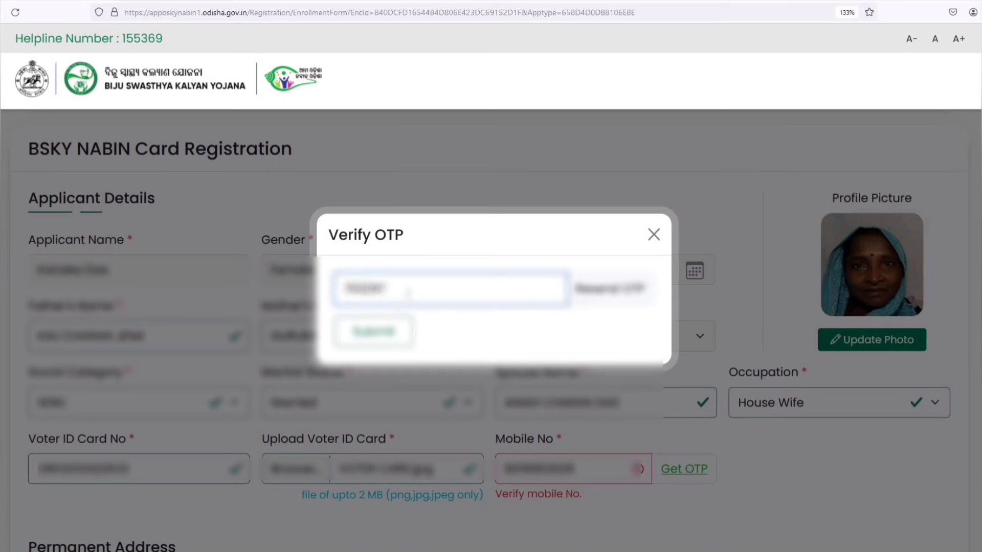
pyautogui.click(375, 332)
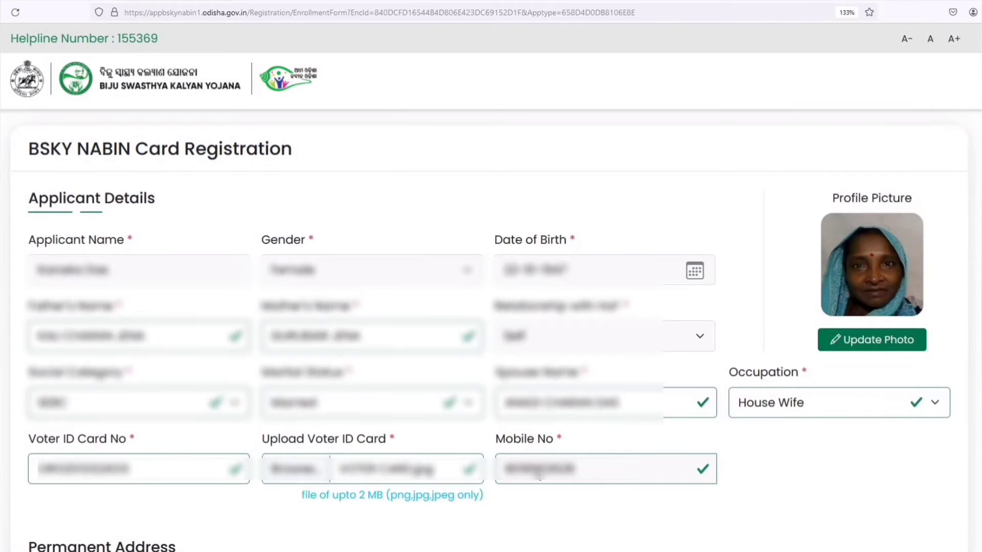
# Choose the permanent address district, block and gram panchayat (searched with 'pau').
pyautogui.scroll(-10, 197, 160)
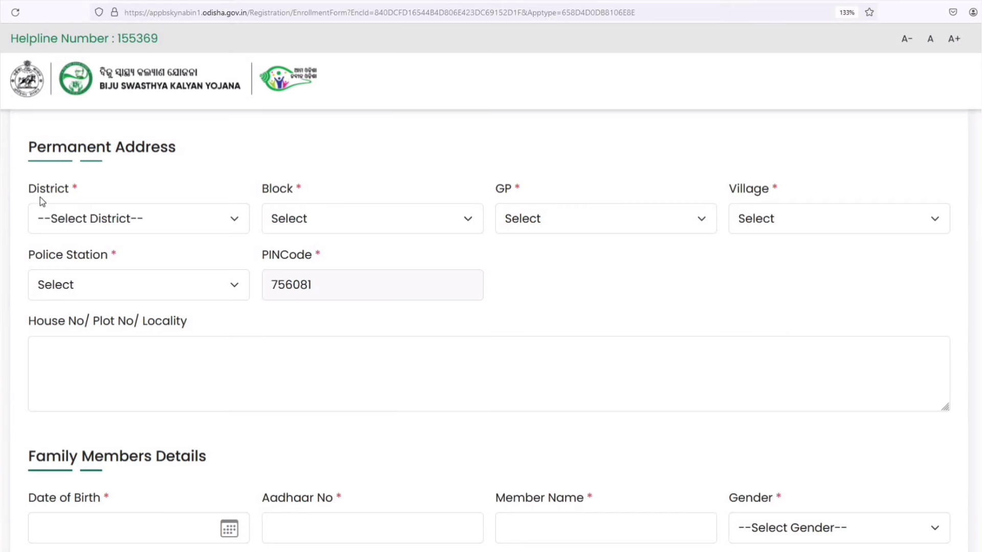
pyautogui.click(118, 220)
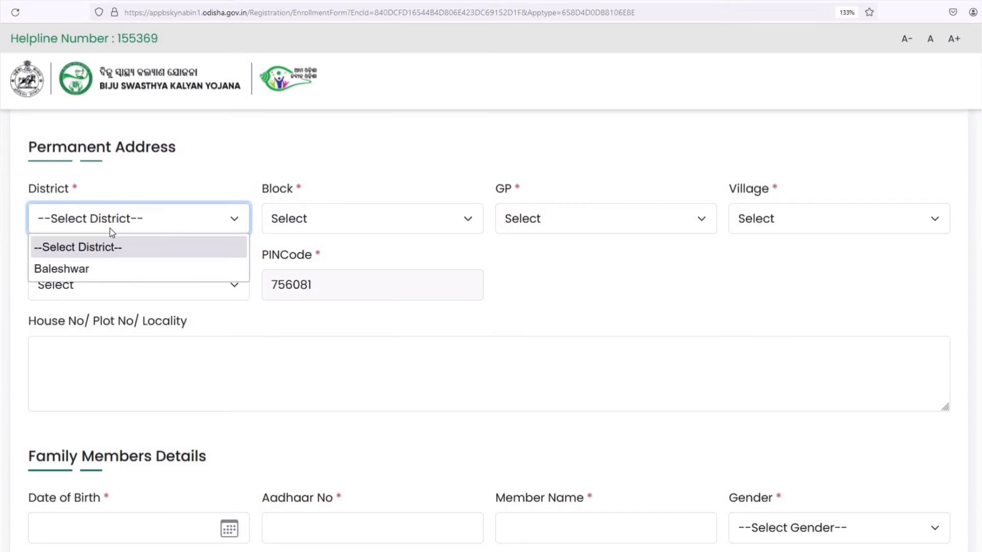
pyautogui.click(85, 271)
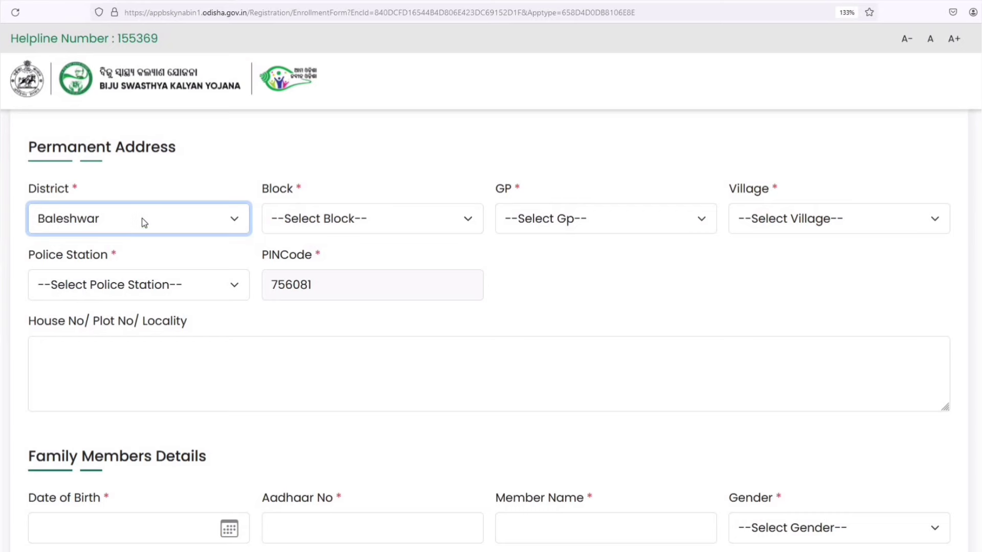
pyautogui.click(378, 222)
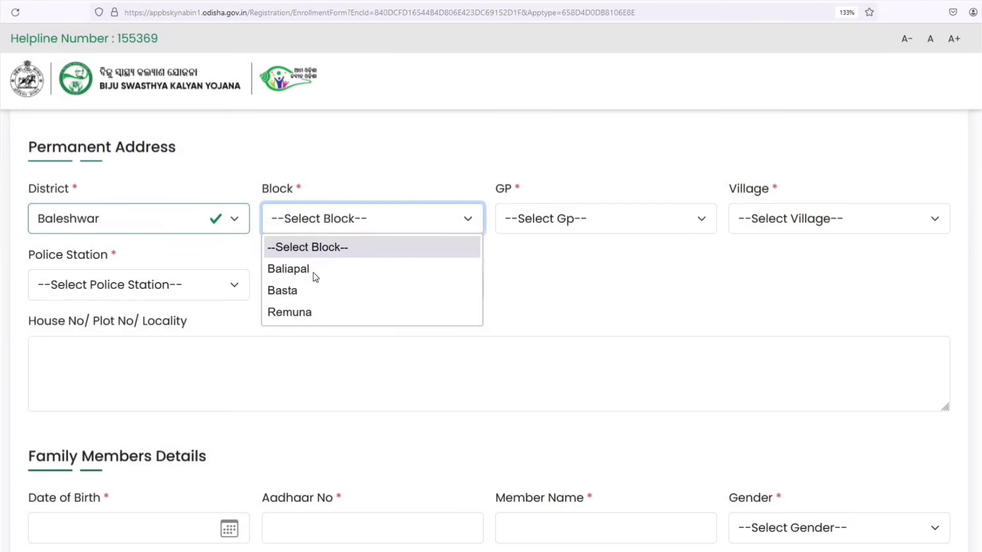
pyautogui.click(333, 292)
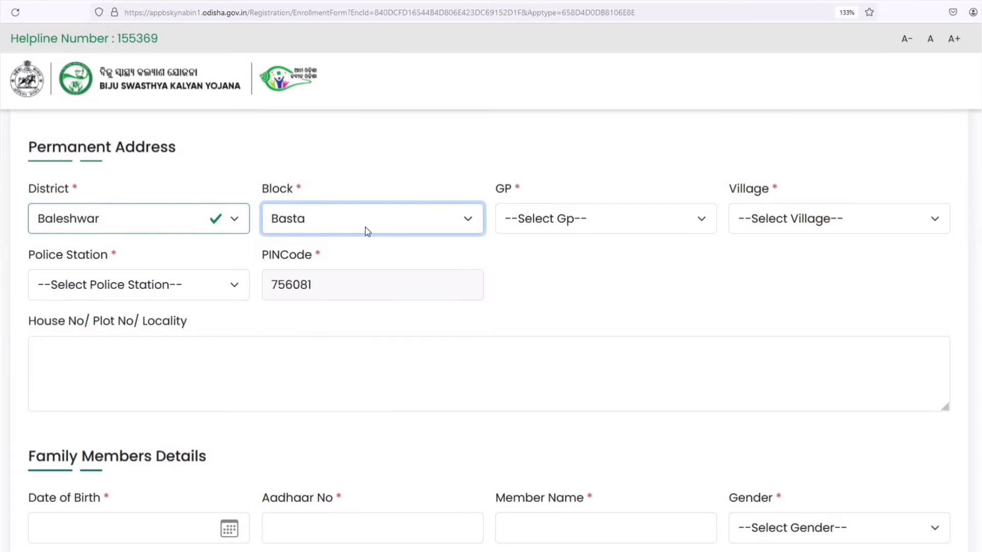
pyautogui.click(609, 223)
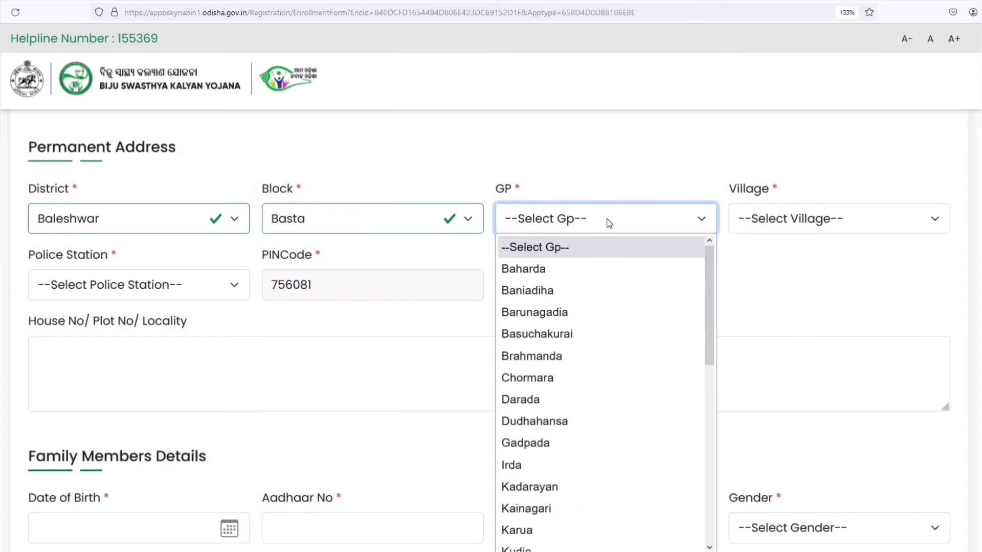
pyautogui.write('pau')
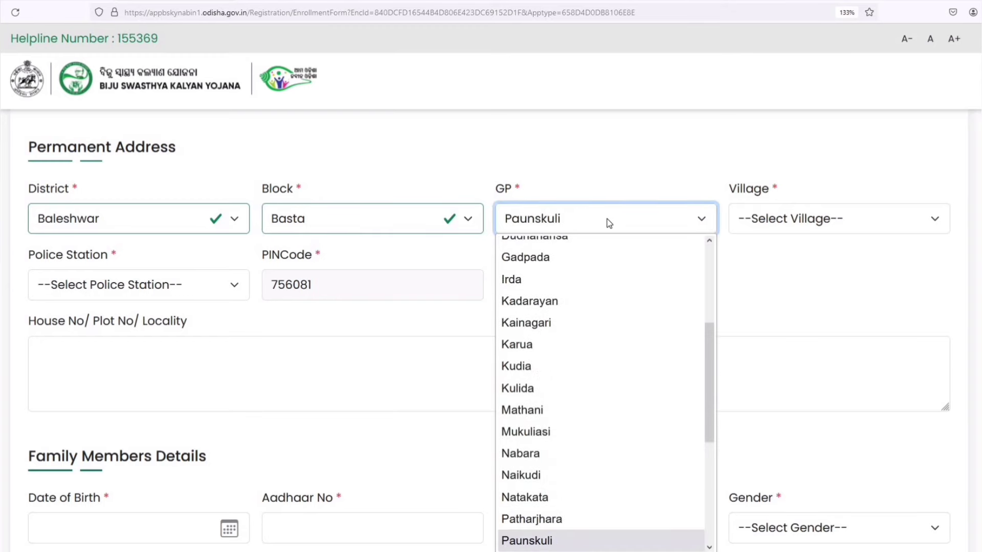
pyautogui.press('Return')
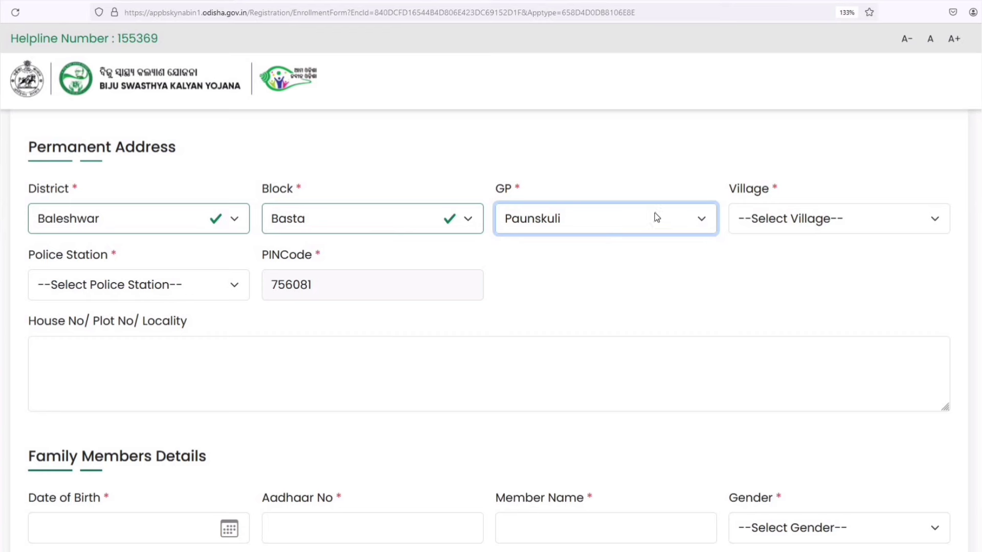
# Pick the village and the police station (searched with 'singla') so they validate.
pyautogui.click(801, 224)
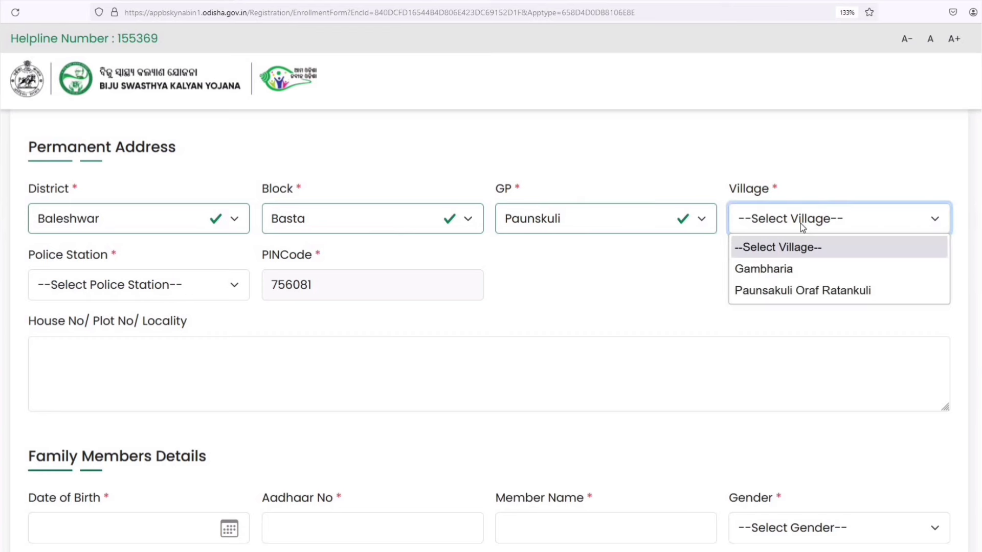
pyautogui.click(788, 292)
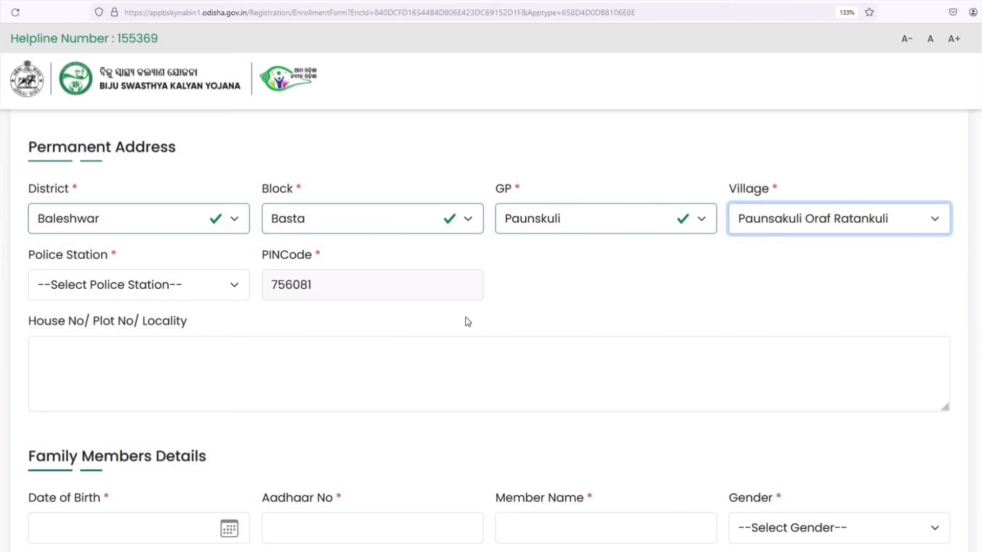
pyautogui.click(95, 287)
pyautogui.write('singla')
pyautogui.press('Return')
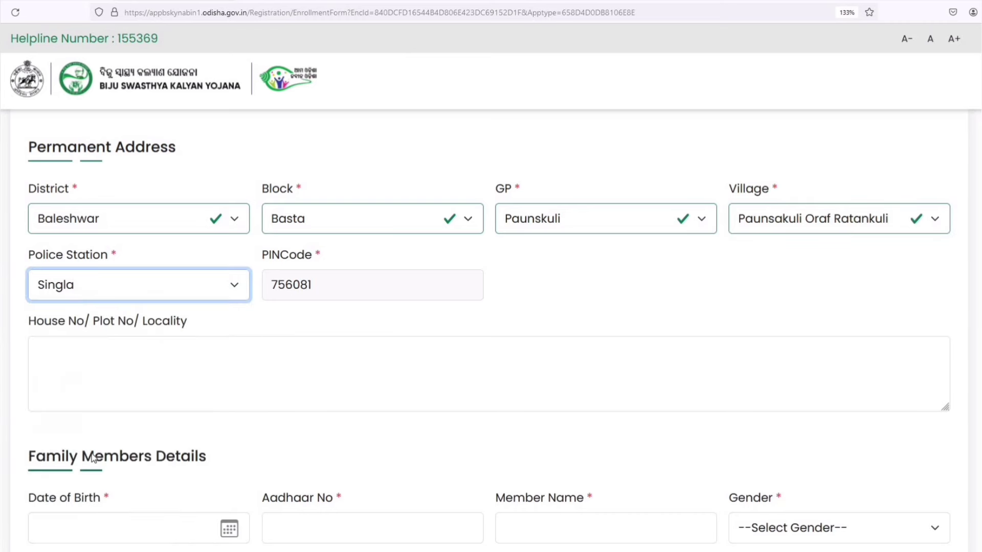
pyautogui.click(320, 287)
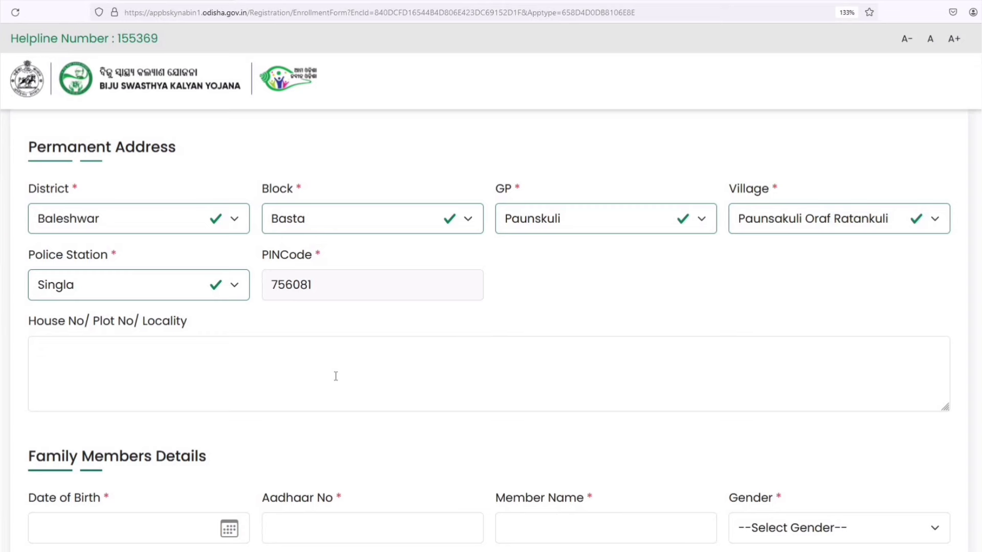
pyautogui.scroll(-5, 335, 377)
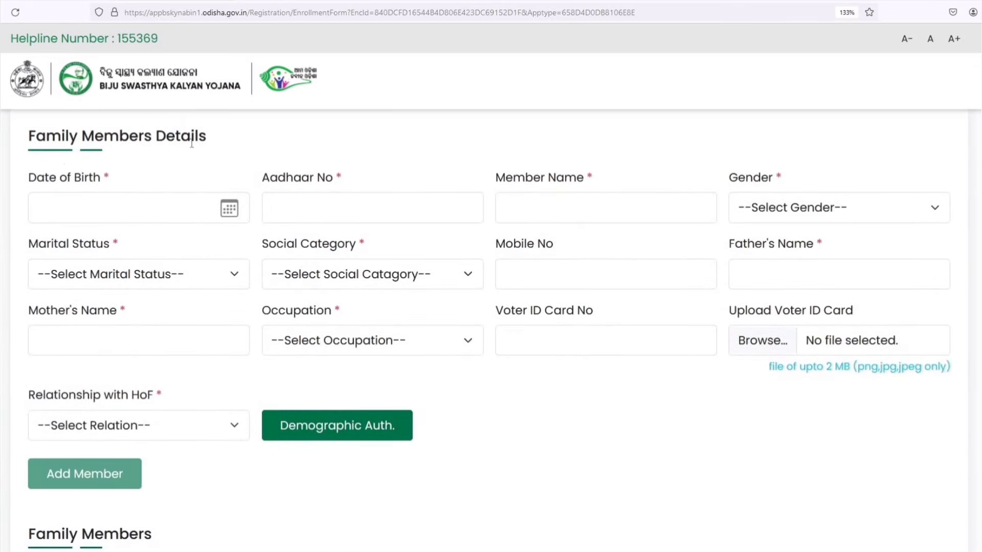
pyautogui.click(34, 211)
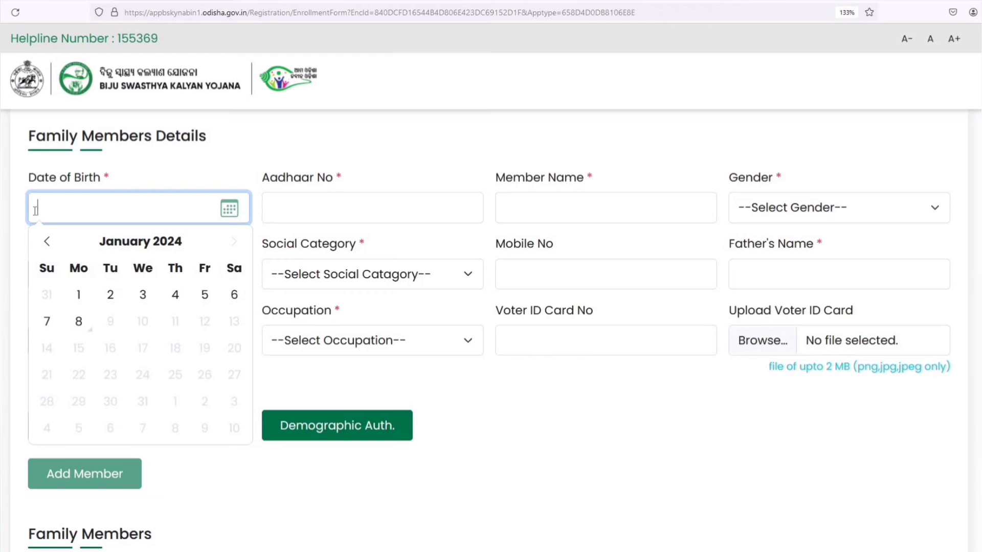
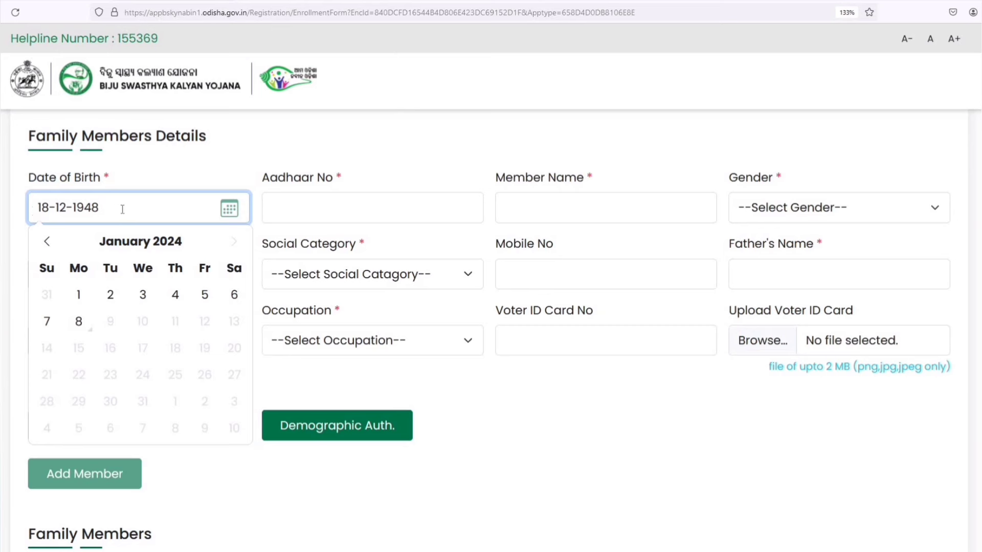
pyautogui.click(287, 205)
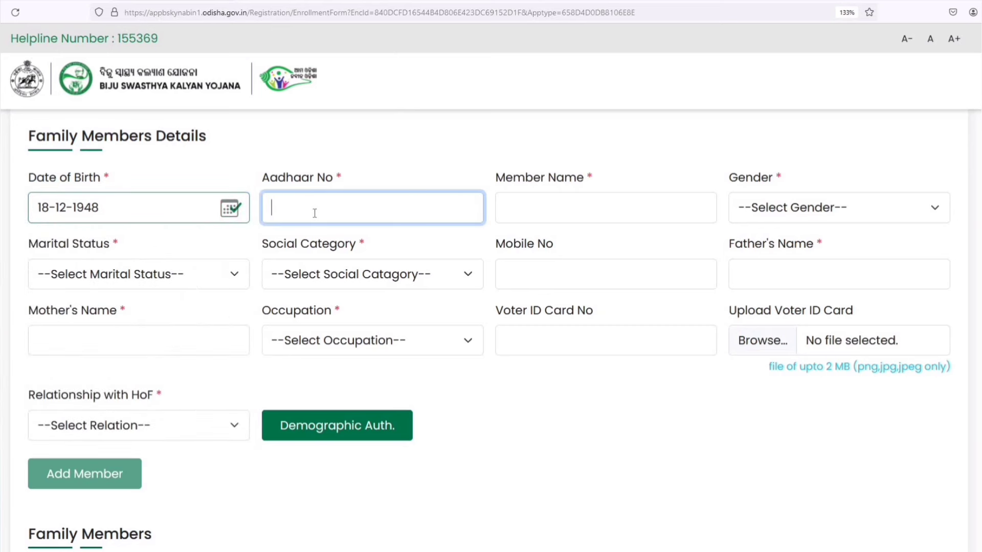
pyautogui.write('4*****')
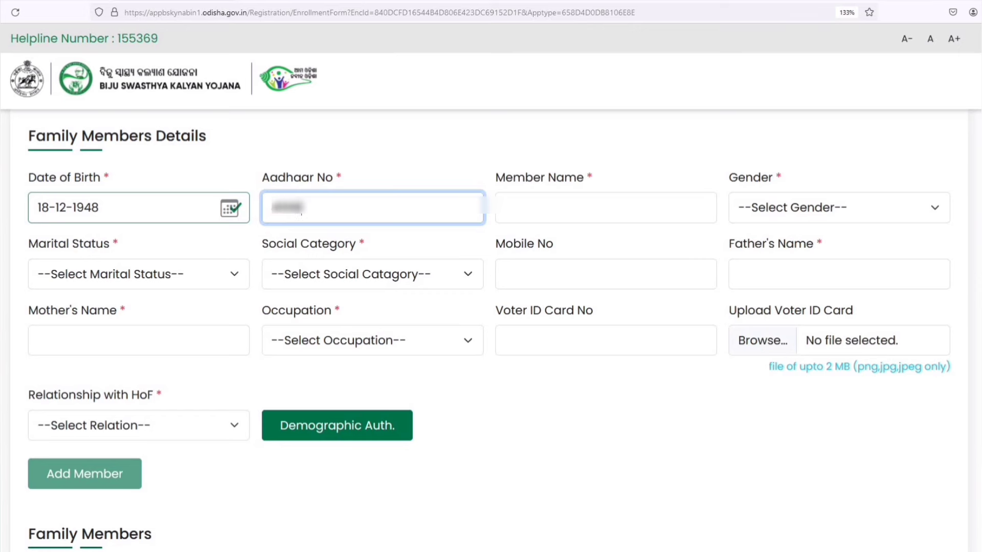
pyautogui.write('******')
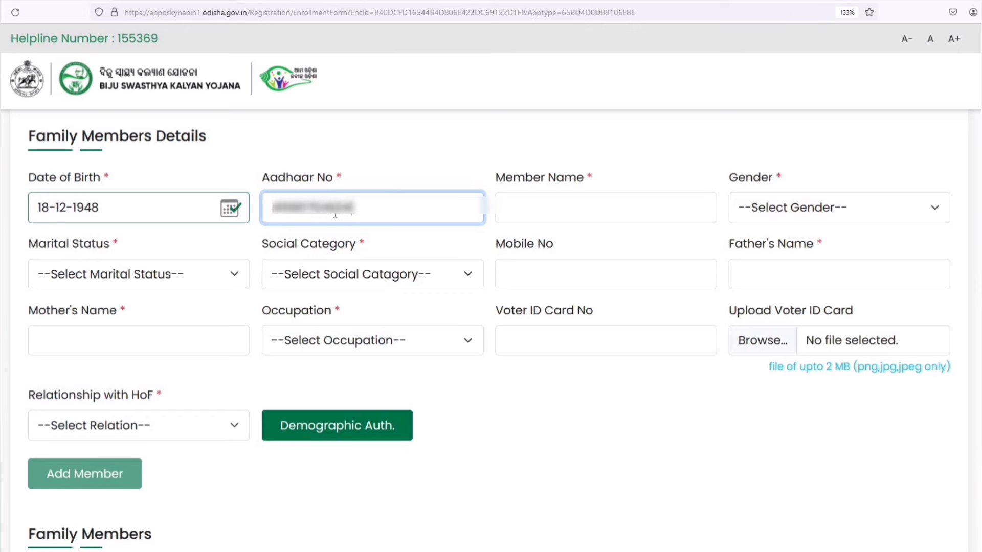
pyautogui.click(534, 212)
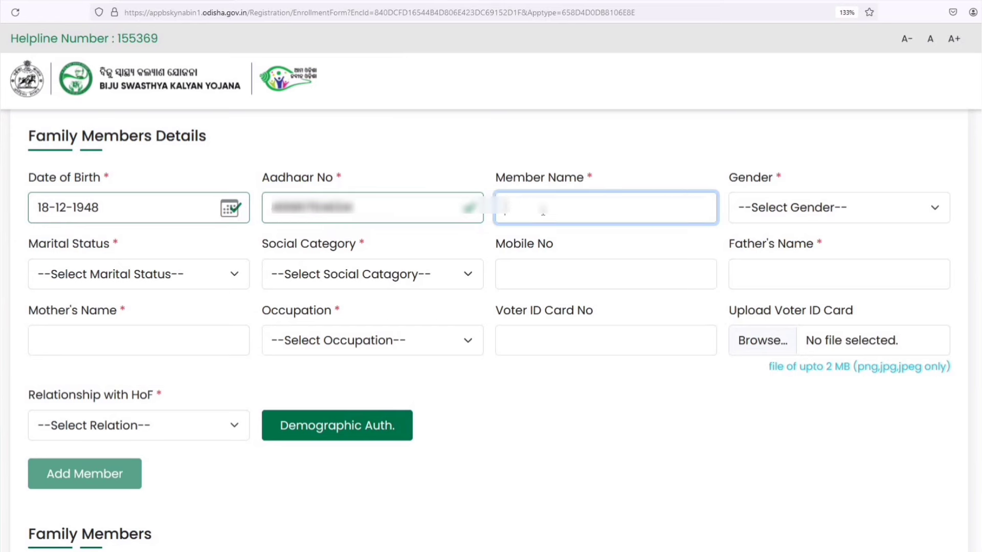
pyautogui.write('******************')
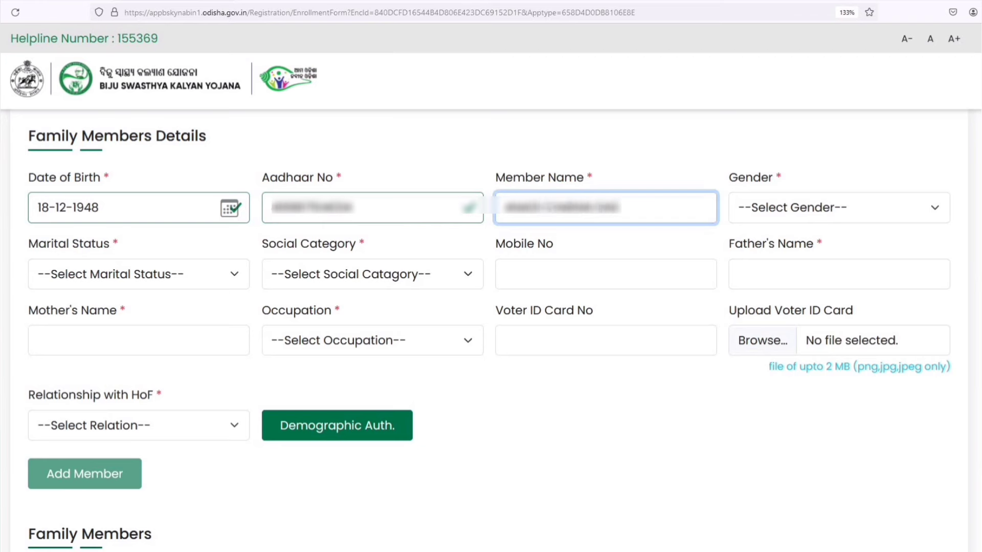
# Set the member's gender to Male and status to Married, and enter the spouse's name.
pyautogui.click(797, 208)
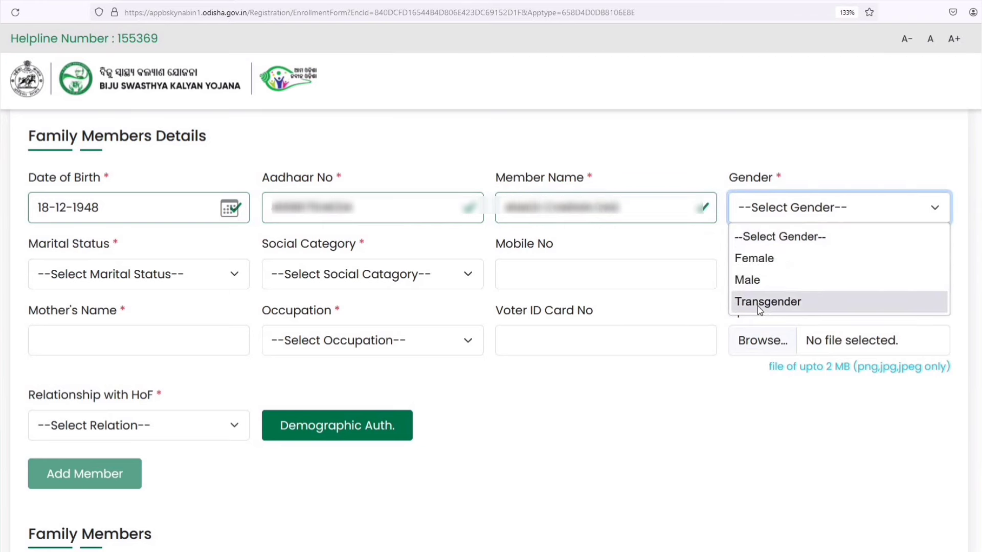
pyautogui.click(753, 279)
pyautogui.click(129, 276)
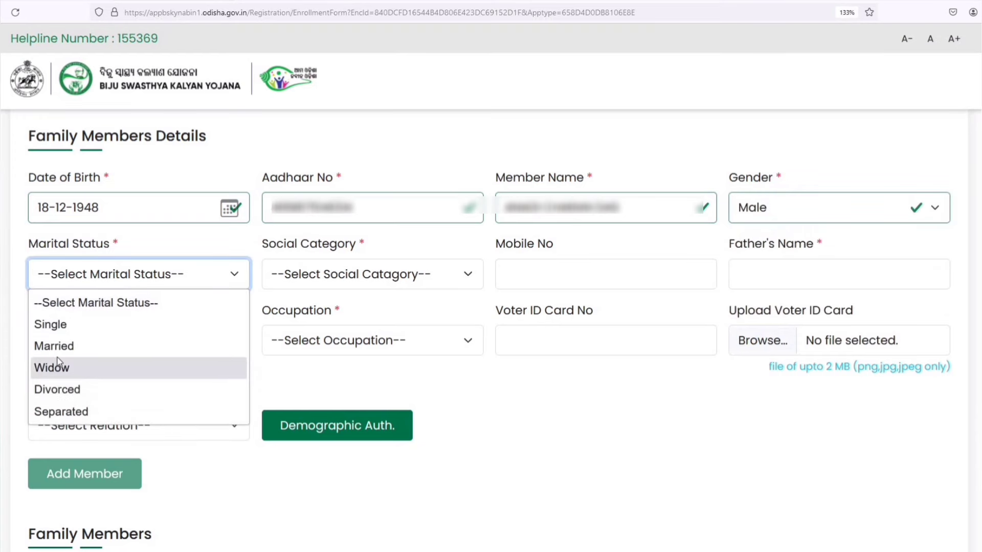
pyautogui.click(72, 346)
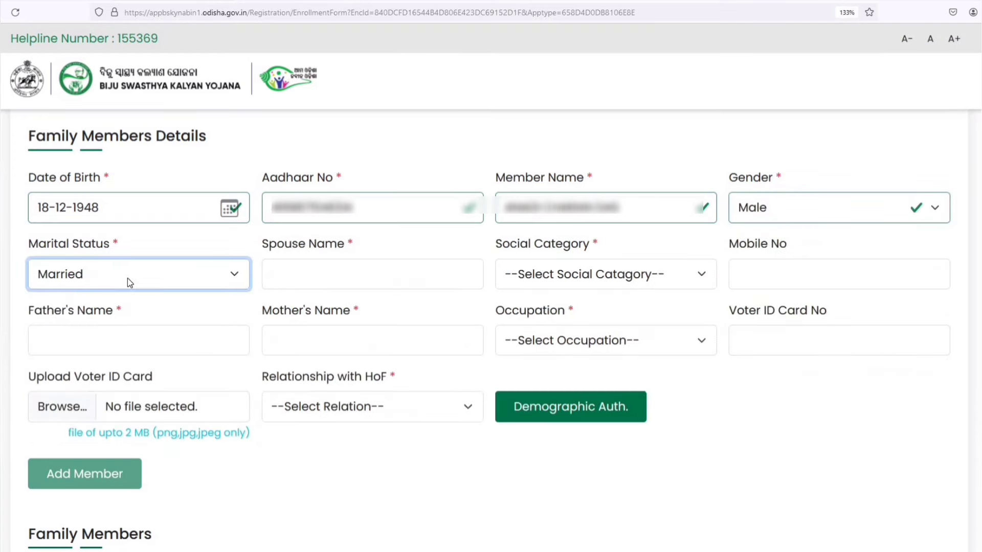
pyautogui.click(312, 277)
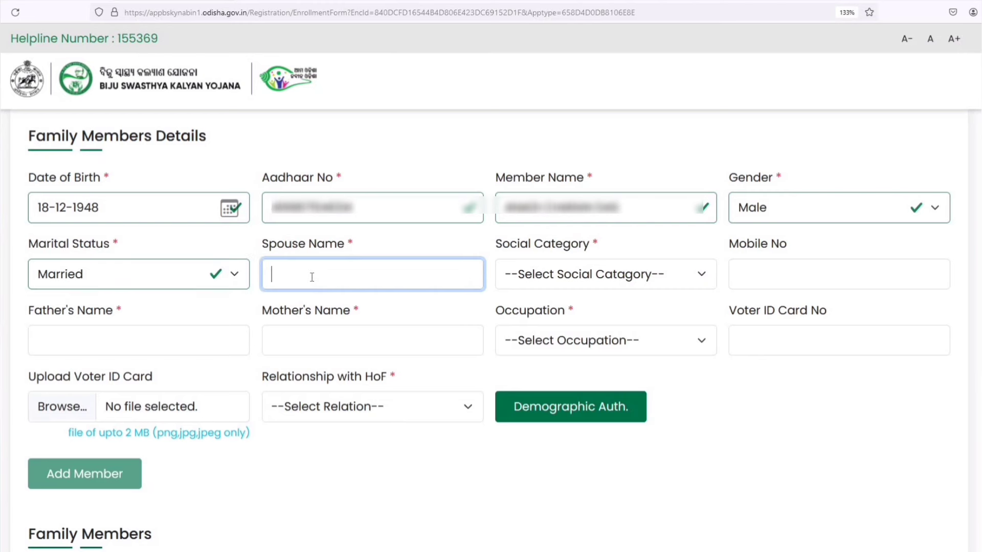
# Set the member's social category to SEBC and enter the father's and mother's names.
pyautogui.click(634, 281)
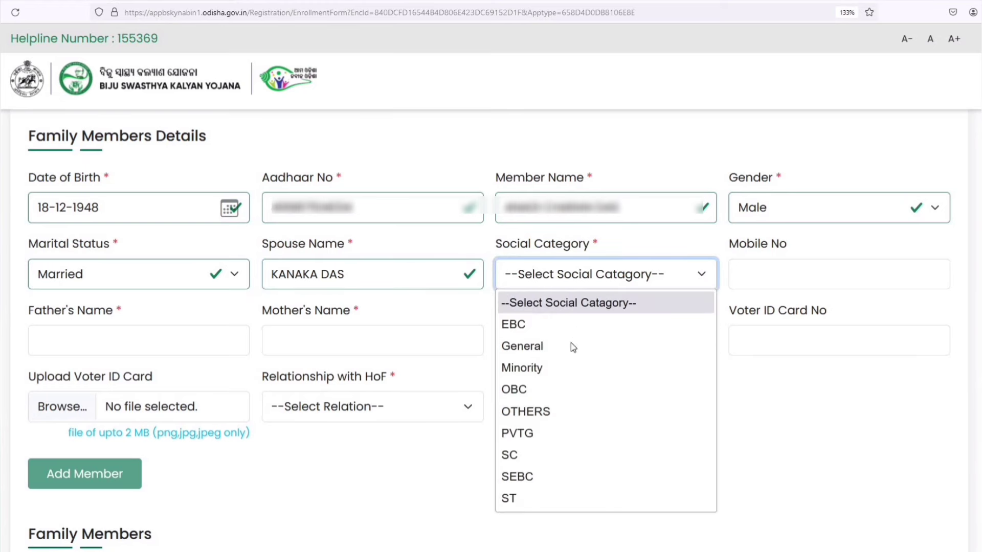
pyautogui.click(529, 478)
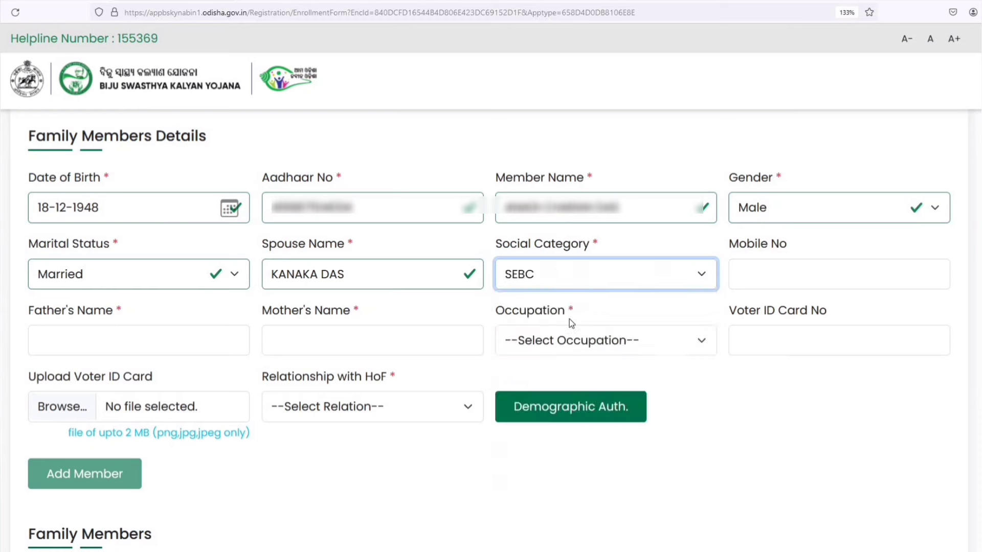
pyautogui.click(732, 277)
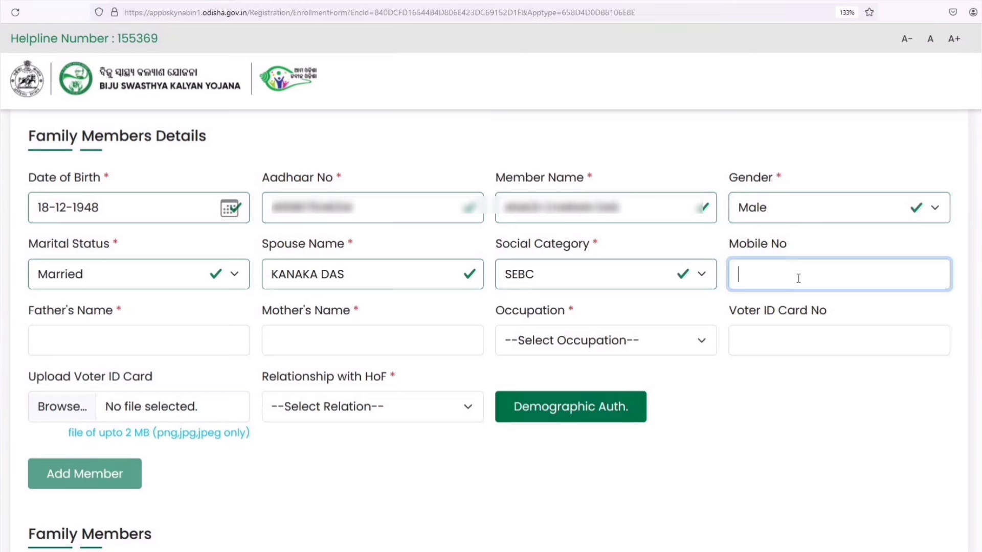
pyautogui.click(232, 338)
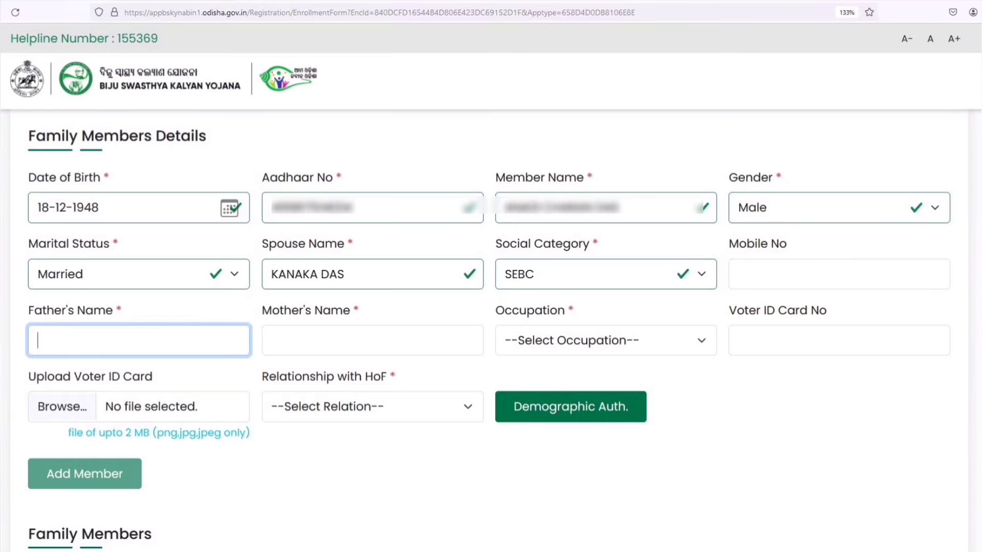
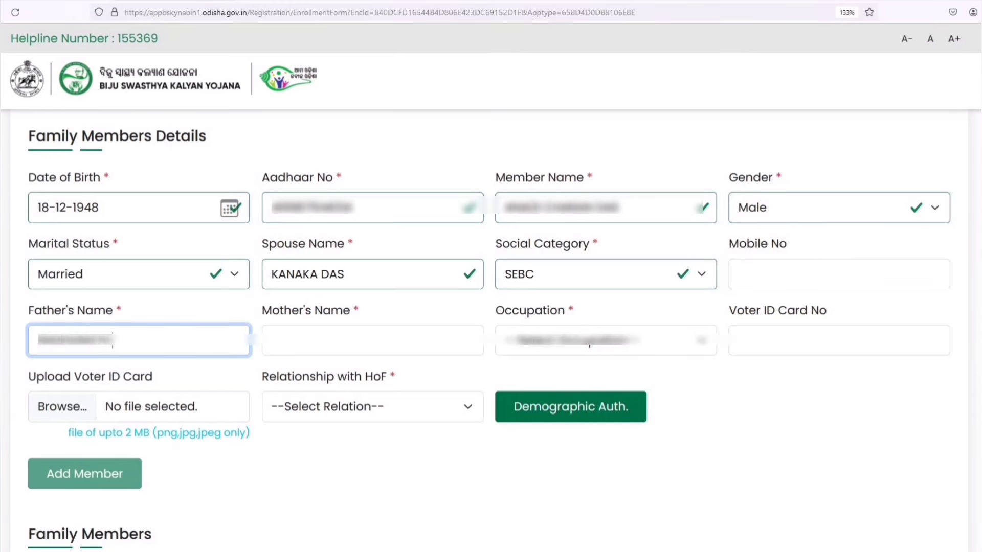
pyautogui.click(318, 346)
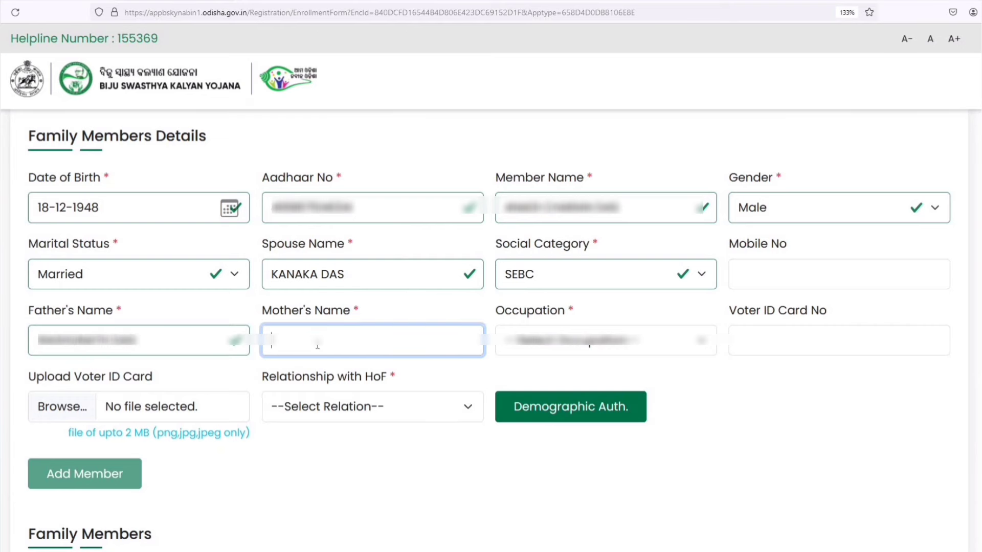
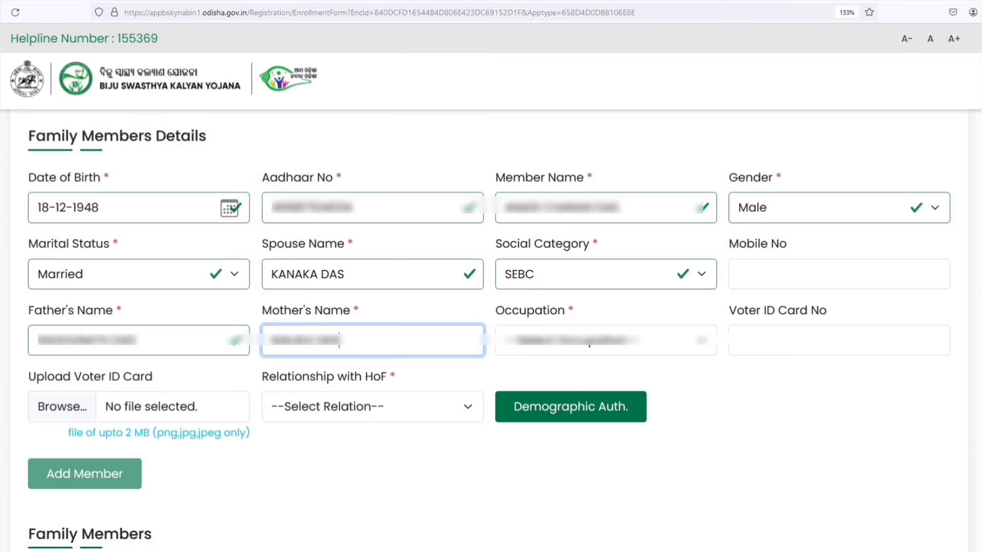
# Choose the member's occupation and enter the member's voter ID card number.
pyautogui.click(619, 345)
pyautogui.scroll(-1, 617, 293)
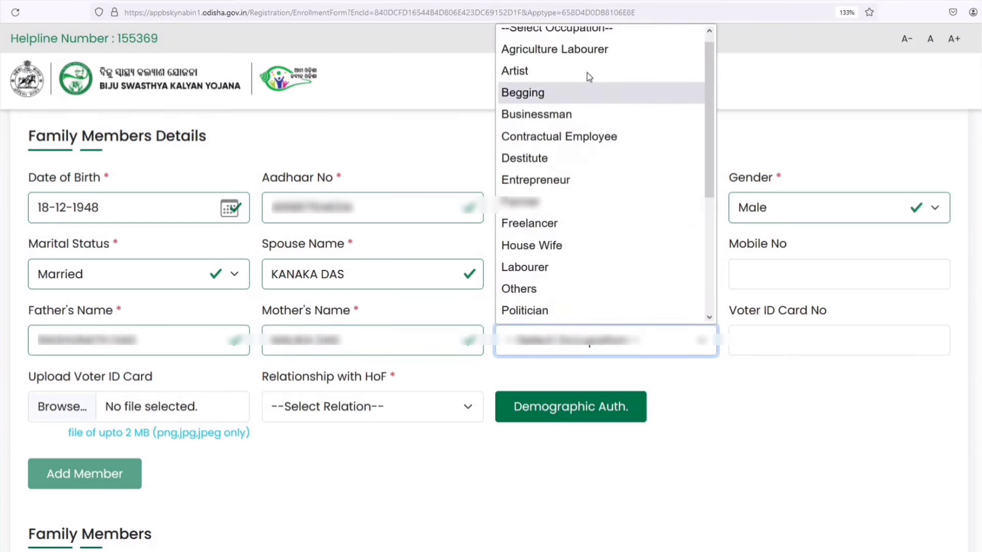
pyautogui.click(588, 50)
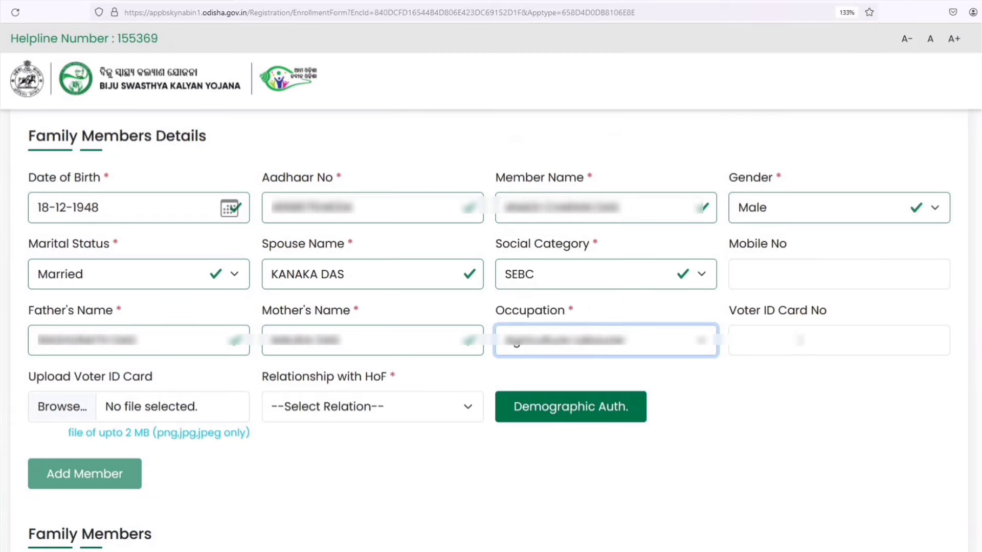
pyautogui.click(799, 340)
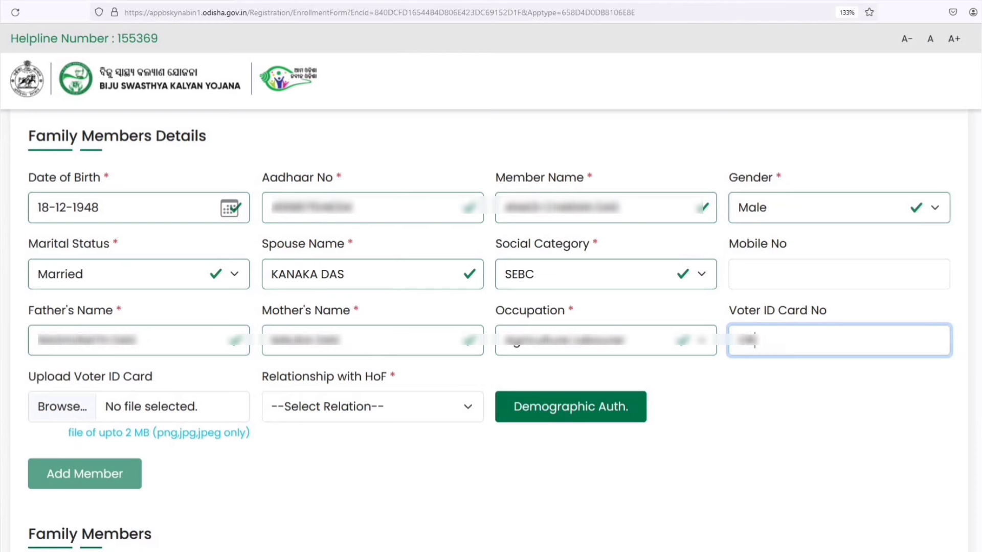
pyautogui.press('Tab')
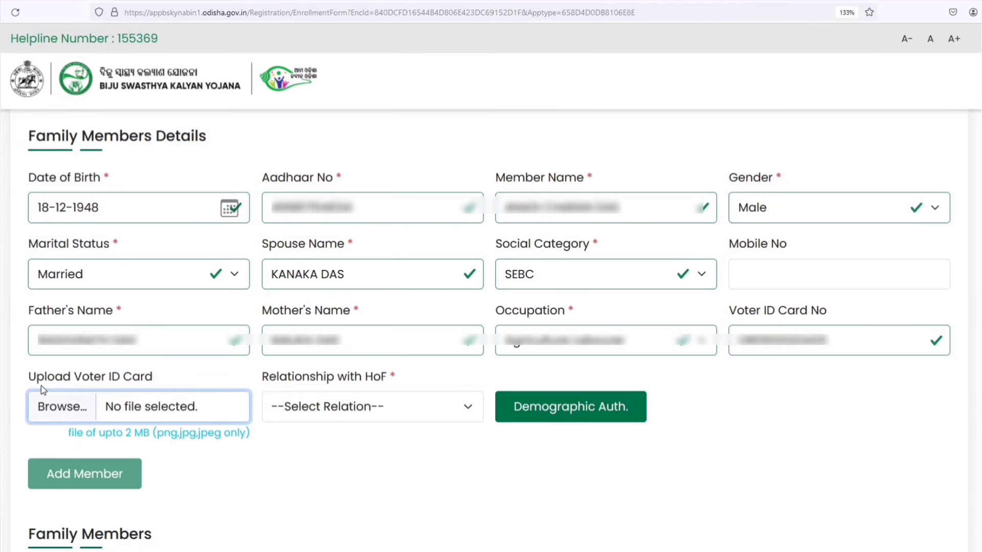
# Upload HUSBAND.jpg as the member's voter ID card and select Husband as relationship with HoF.
pyautogui.click(81, 415)
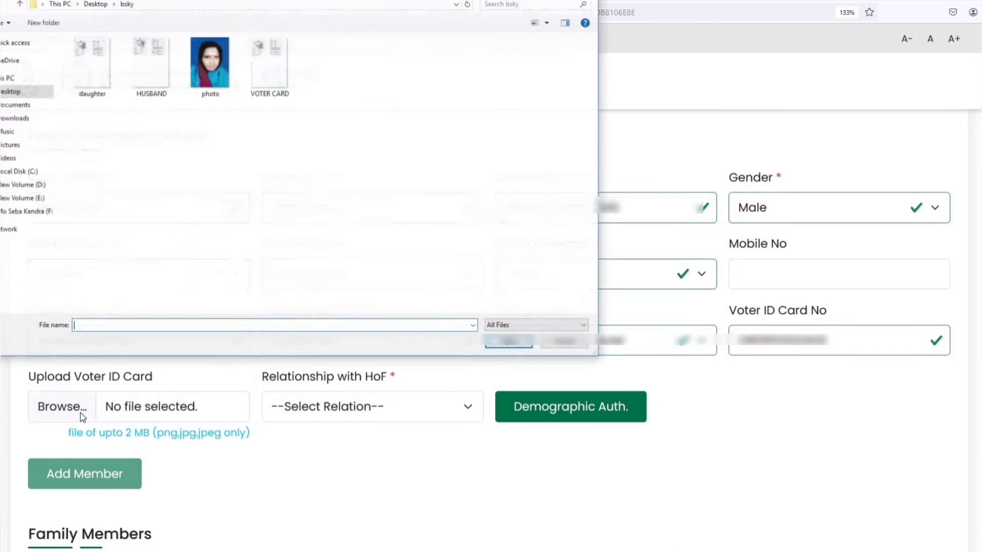
pyautogui.doubleClick(150, 70)
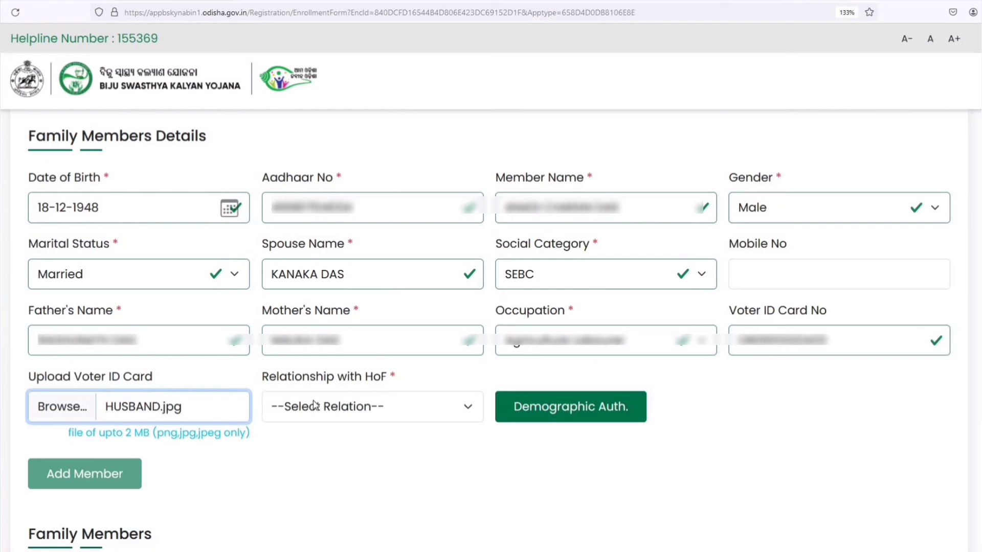
pyautogui.click(376, 409)
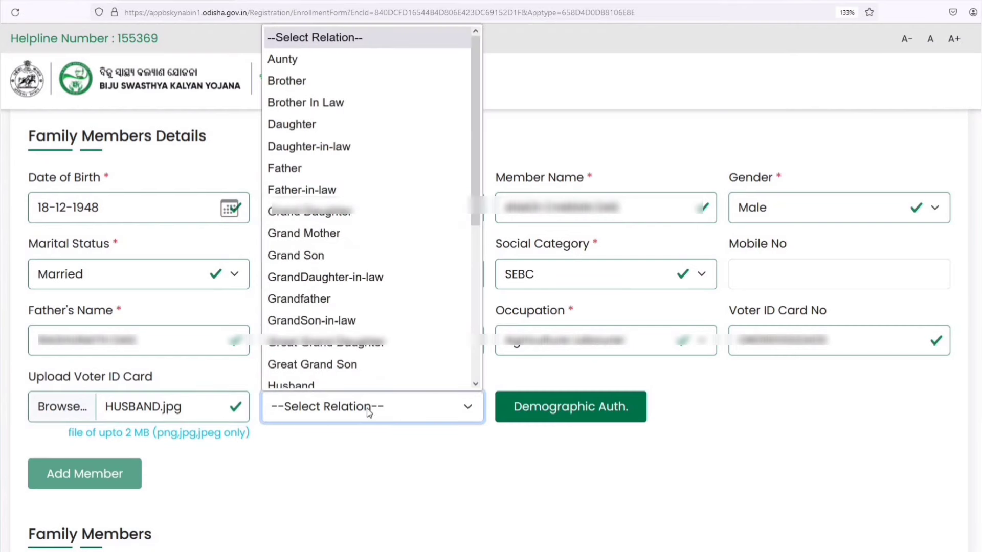
pyautogui.scroll(-1, 351, 219)
pyautogui.scroll(-3, 338, 281)
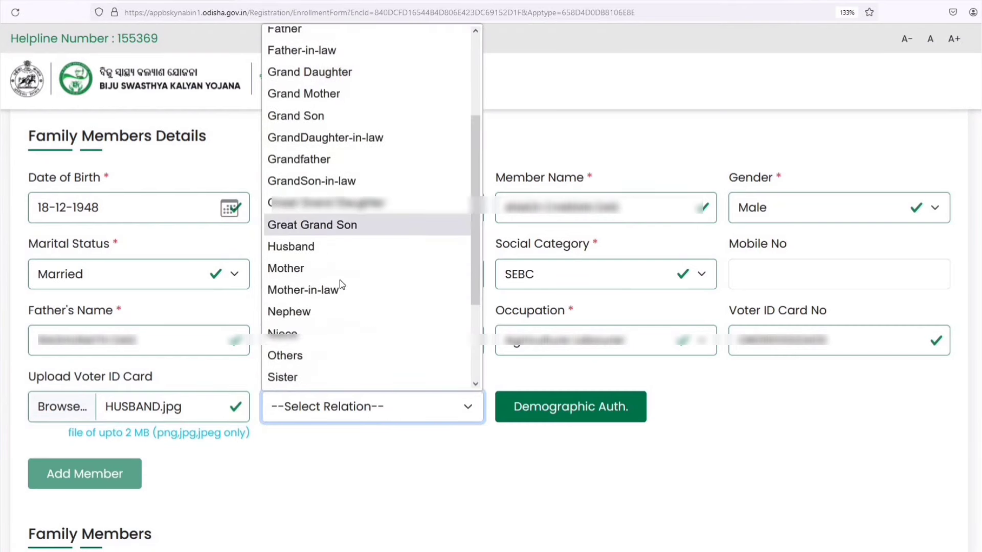
pyautogui.click(311, 246)
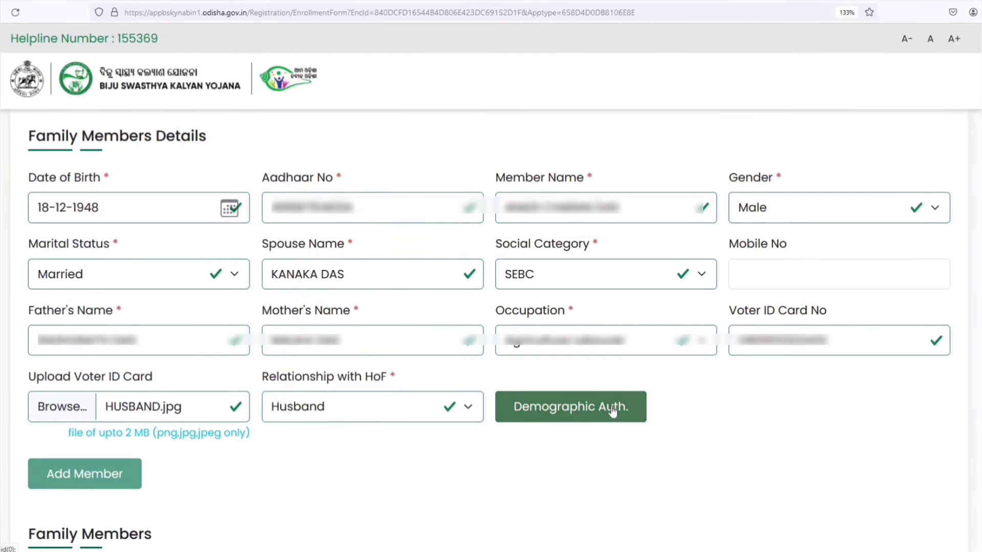
# Verify the husband's details via Demographic Auth. and add him as the first family member.
pyautogui.click(570, 408)
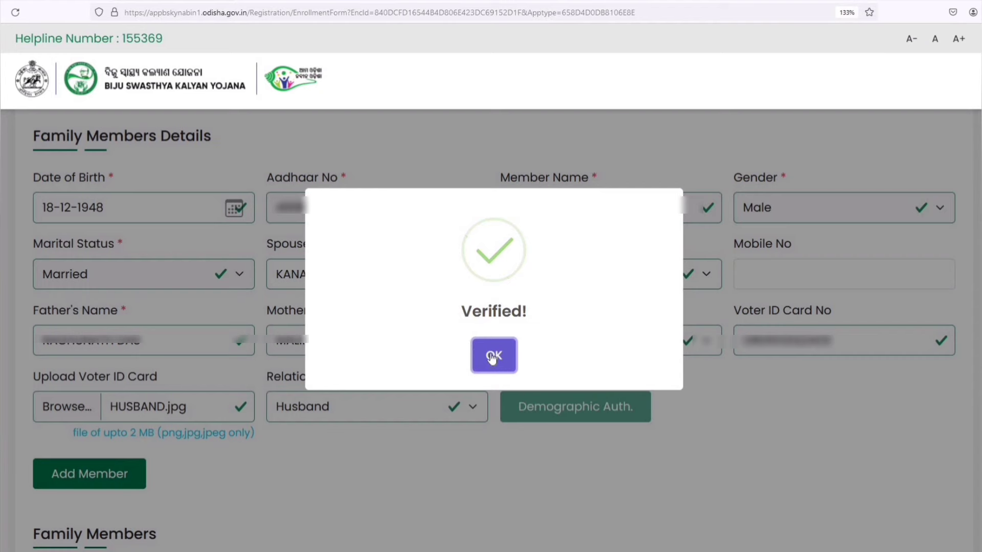
pyautogui.click(492, 356)
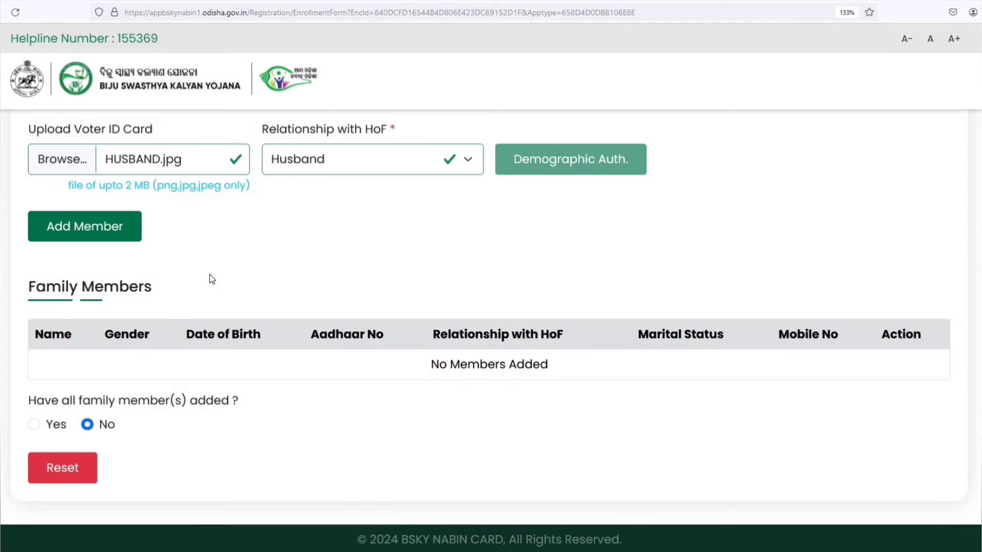
pyautogui.click(75, 230)
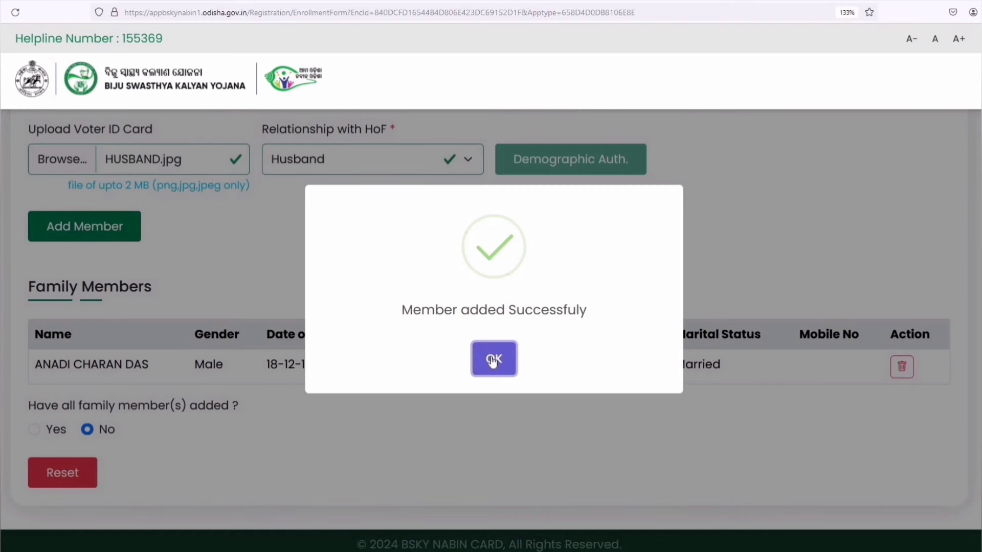
pyautogui.click(492, 361)
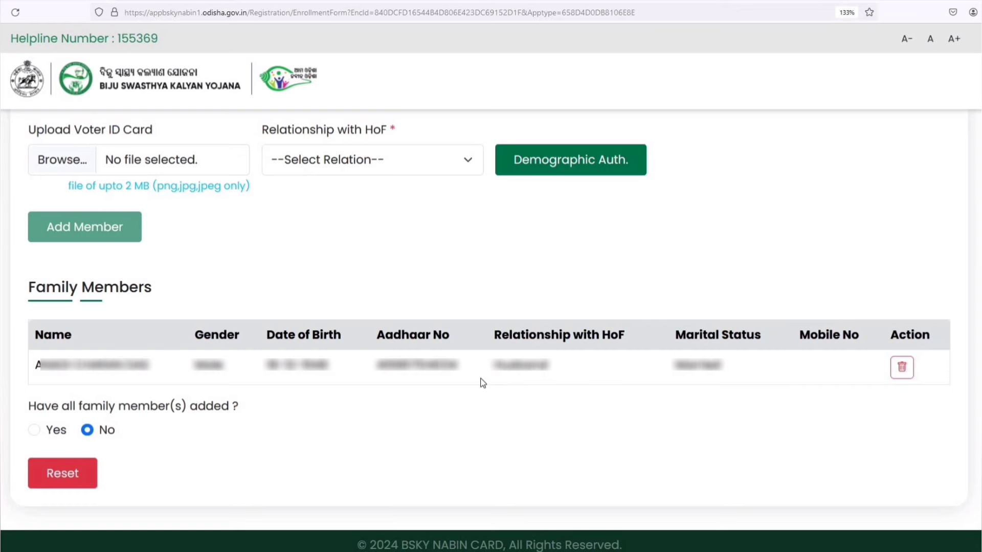
# Scroll the form to check the daughter, Female and Single, added as the second member row.
pyautogui.scroll(6, 404, 394)
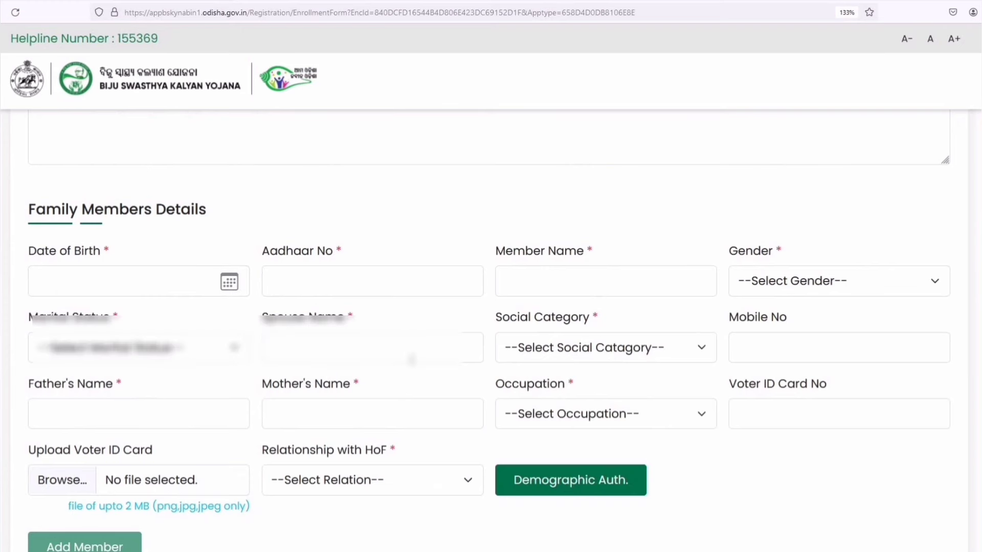
pyautogui.scroll(-6, 411, 359)
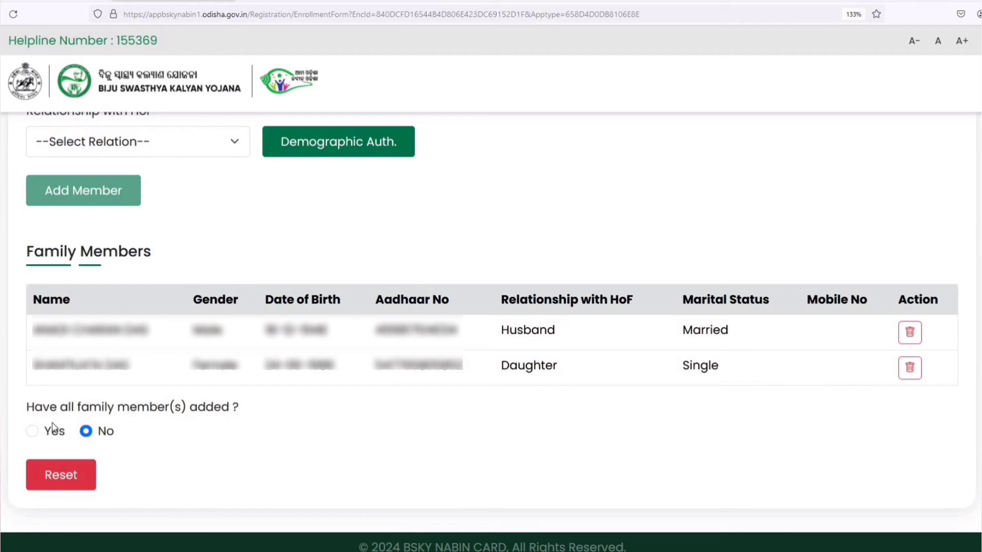
# Answer Yes to all members added, then submit and confirm the self declaration.
pyautogui.click(32, 432)
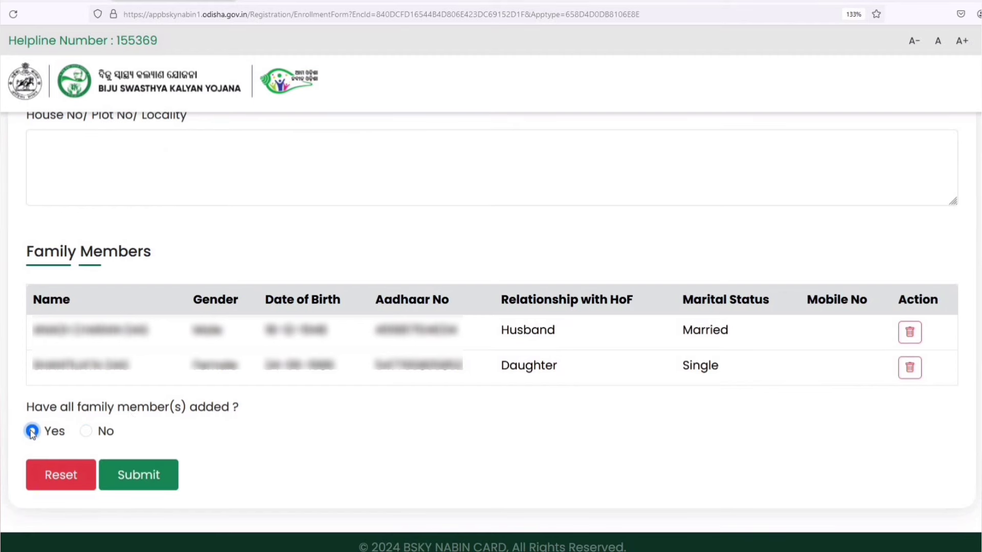
pyautogui.click(137, 477)
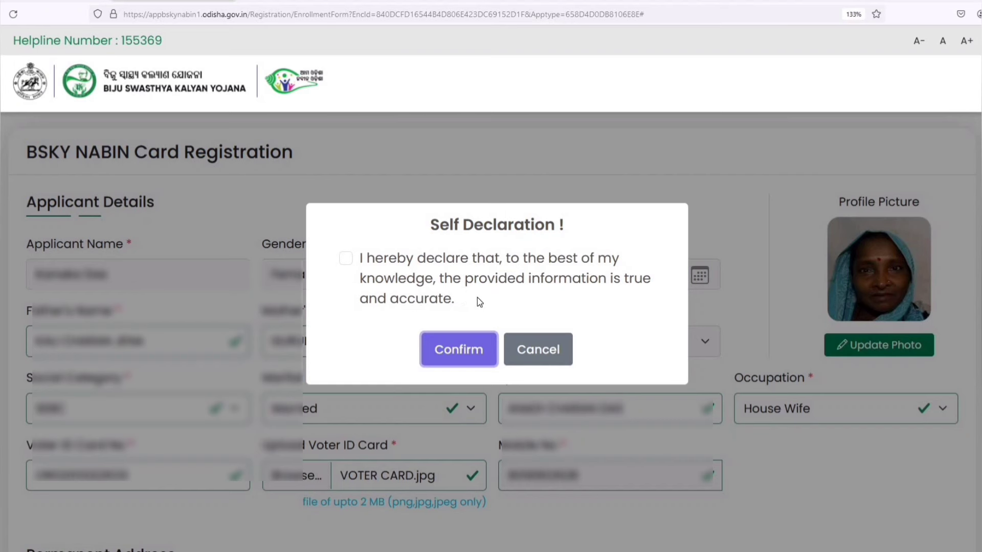
pyautogui.click(347, 259)
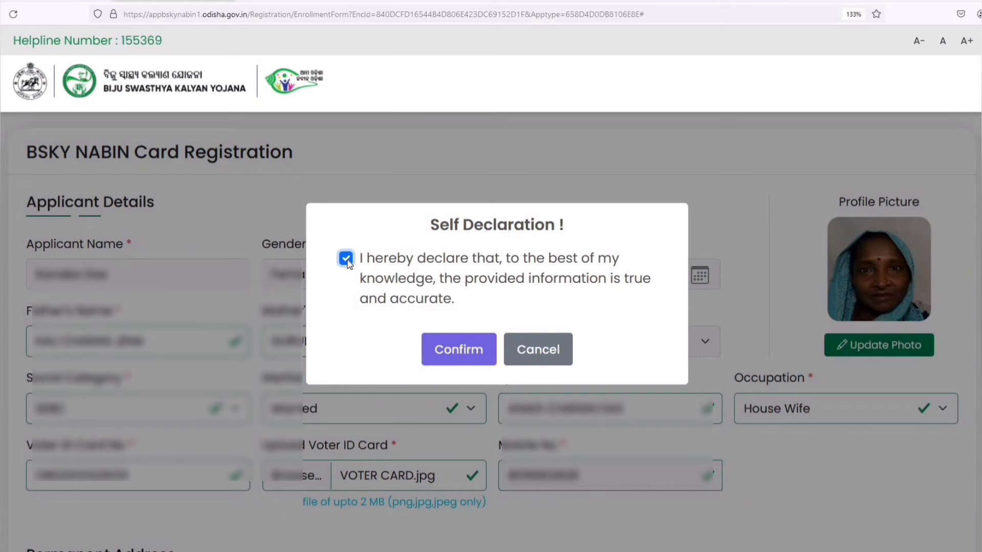
pyautogui.click(447, 354)
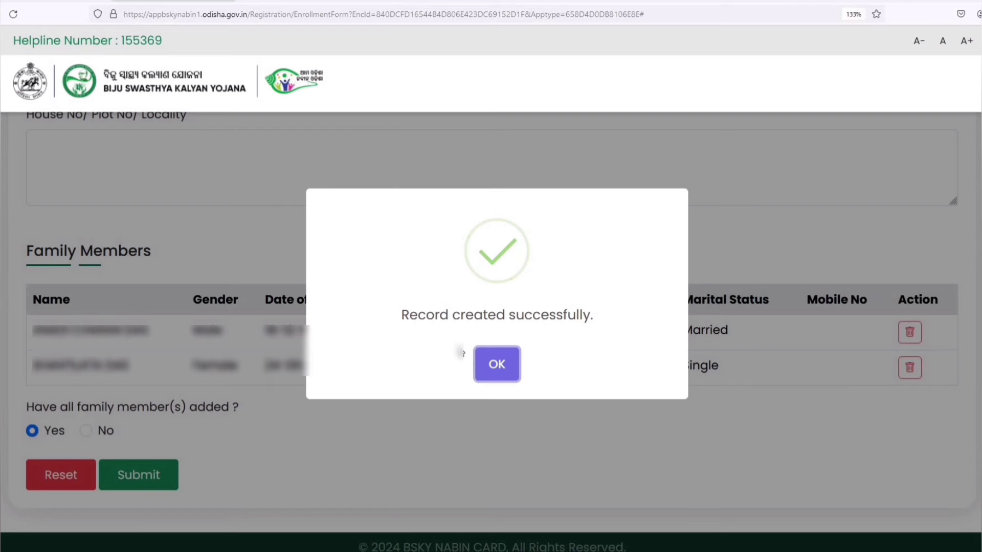
pyautogui.click(496, 366)
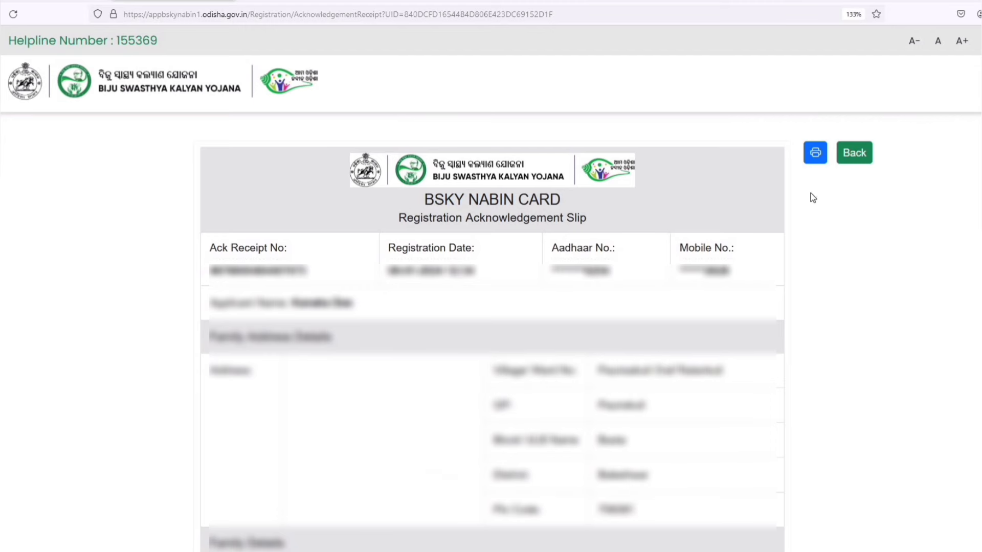
# Print the Registration Acknowledgement Slip on A4 portrait, 1 copy.
pyautogui.click(815, 154)
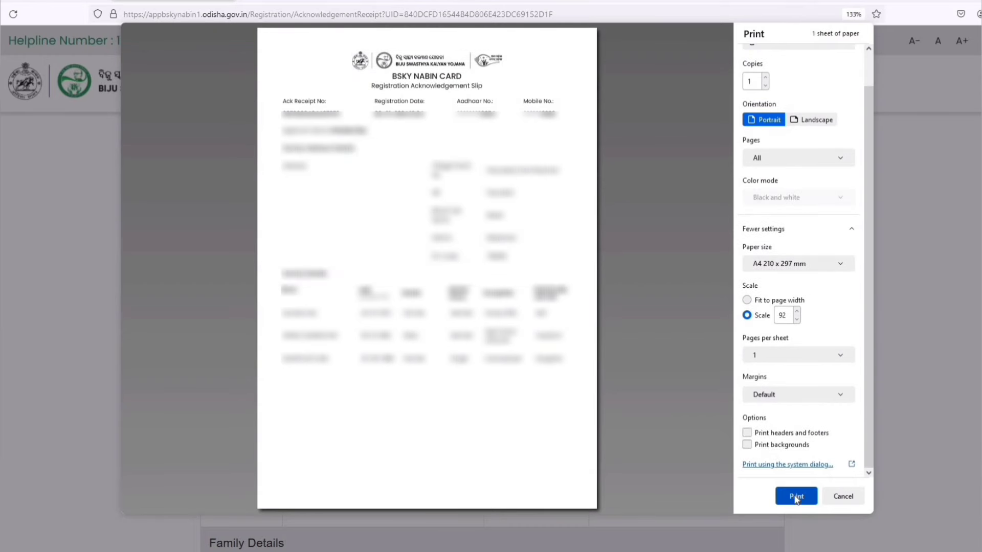
pyautogui.click(795, 496)
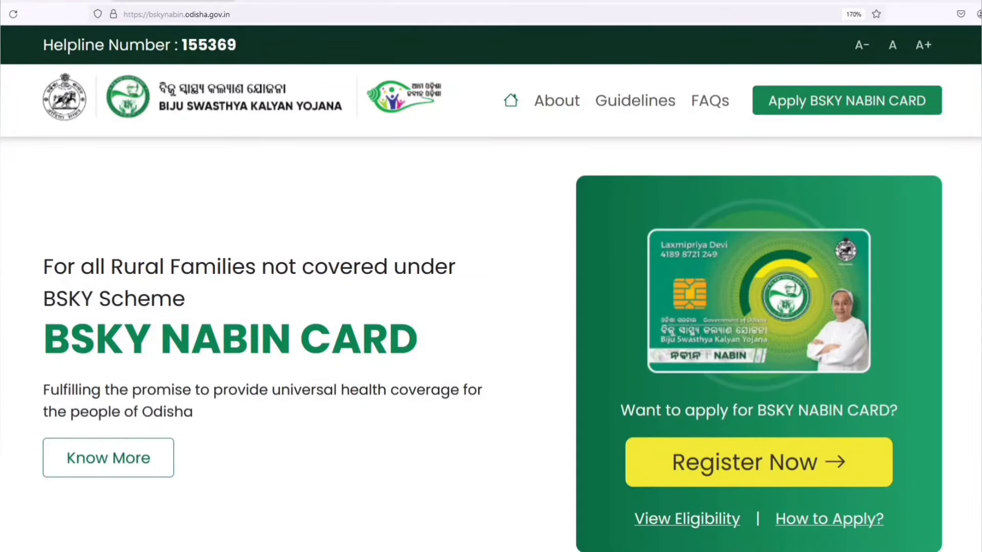
pyautogui.scroll(-5, 491, 307)
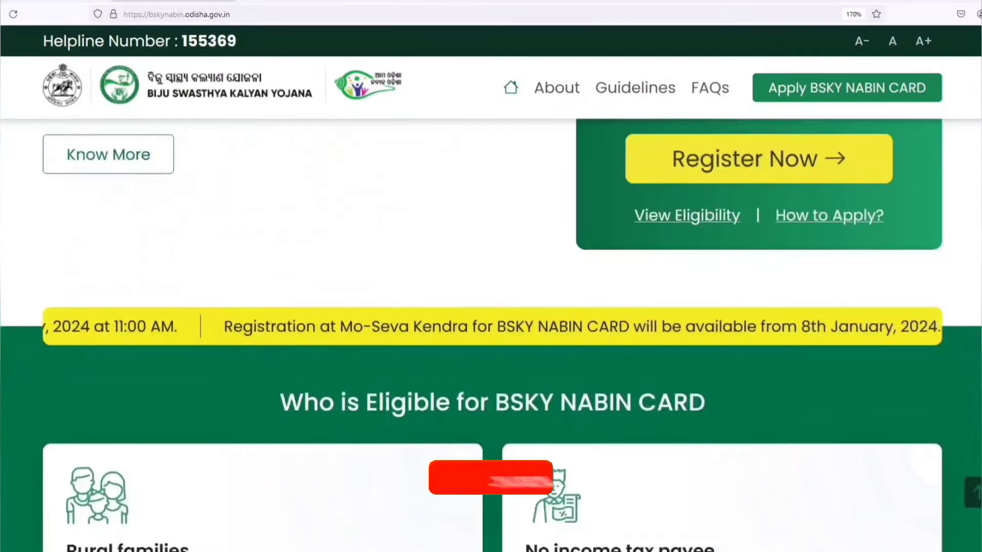
pyautogui.scroll(-2, 491, 331)
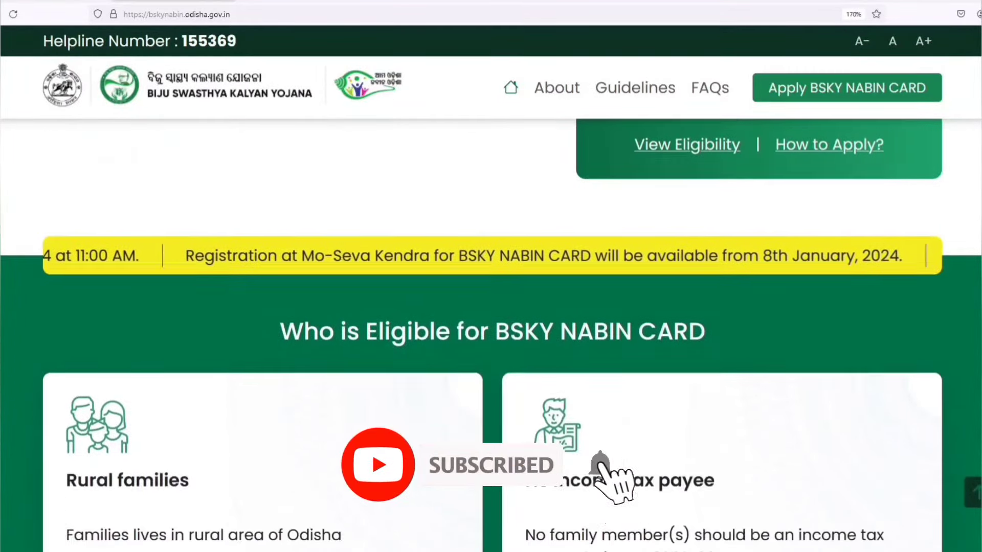
pyautogui.scroll(-7, 491, 331)
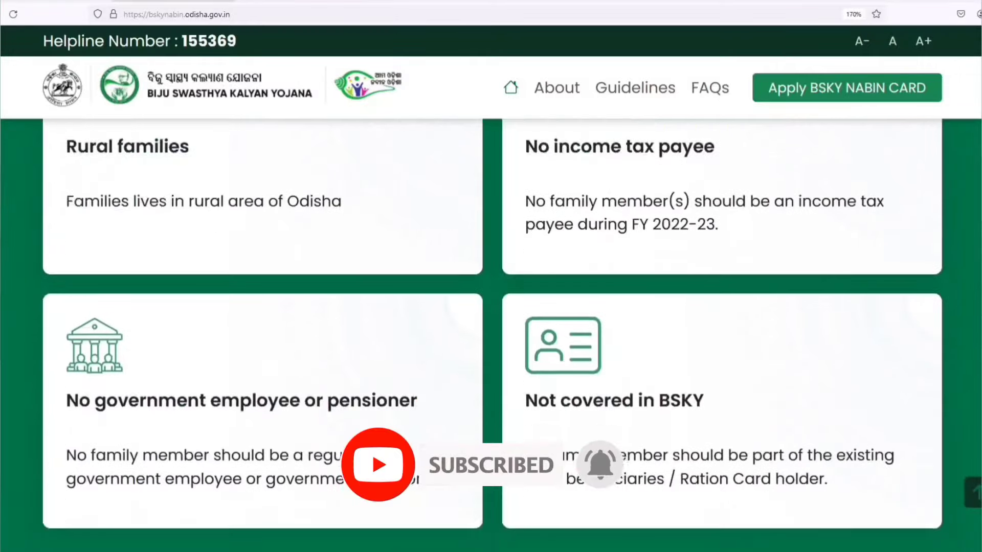
pyautogui.scroll(-13, 491, 333)
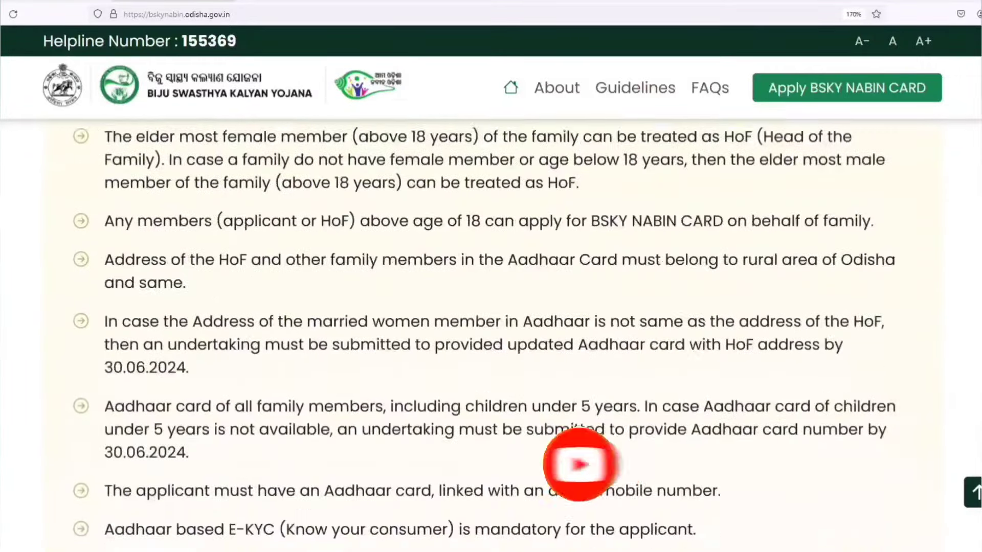
pyautogui.scroll(-10, 491, 332)
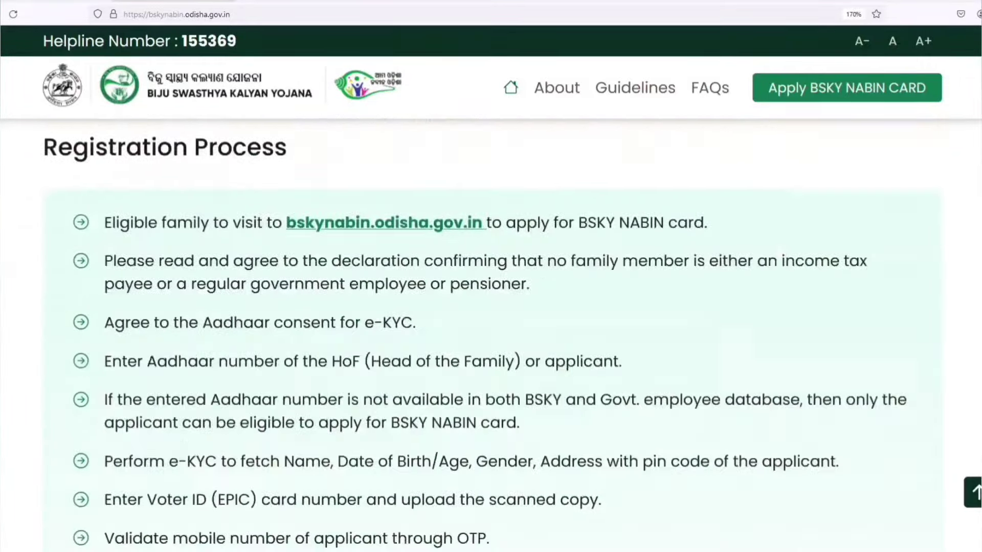